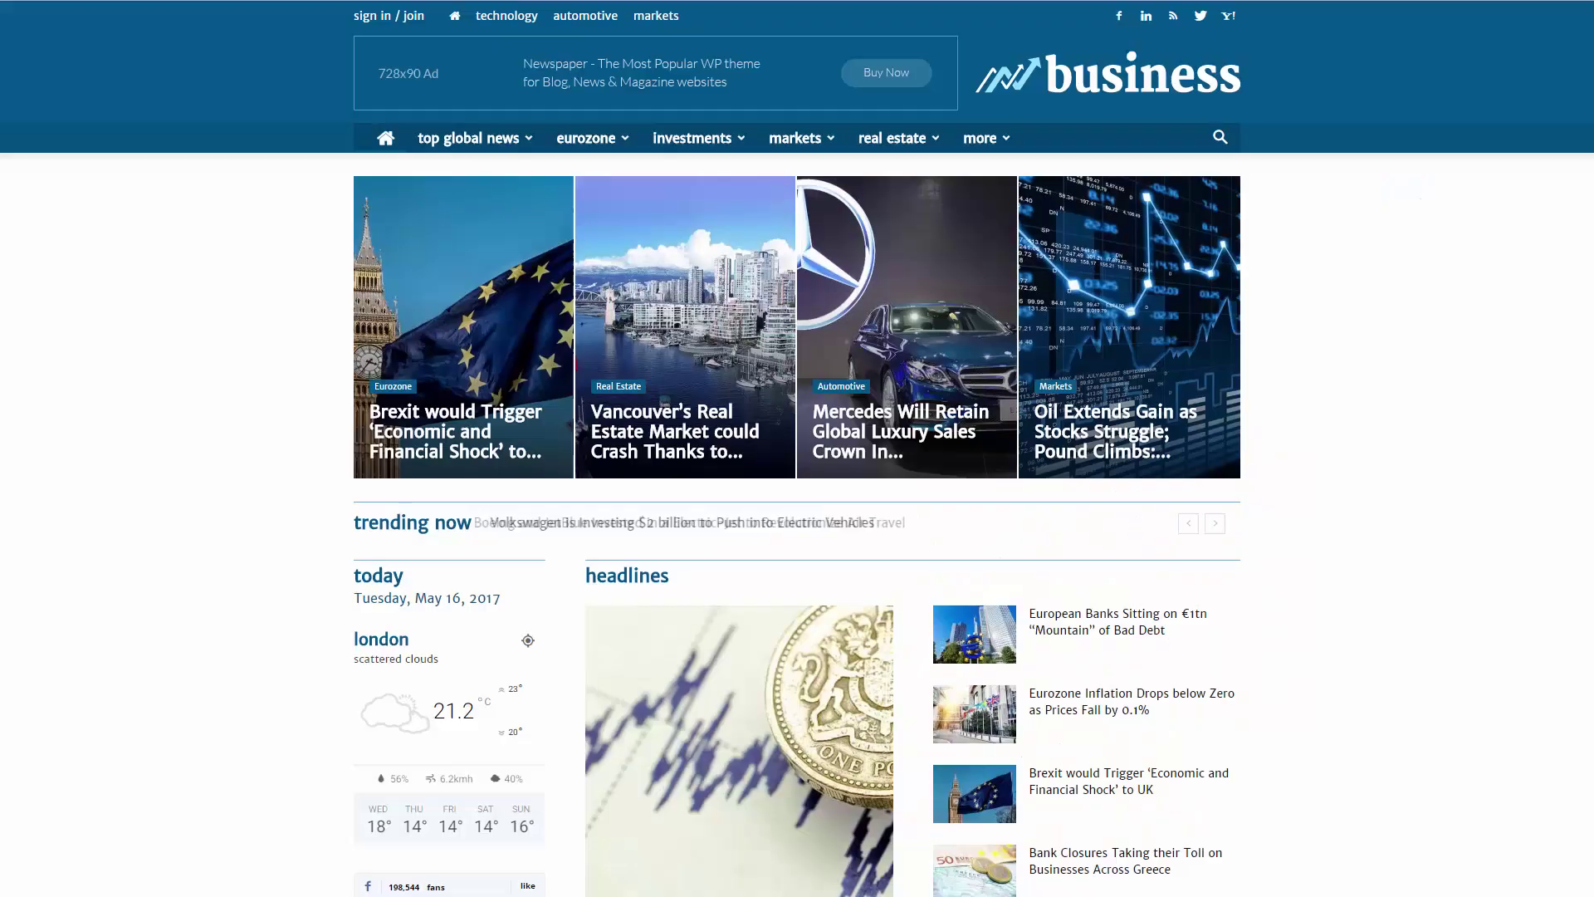
Scroll through the business demo homepage to look over its layout
{"action": "scroll", "coordinate": [797, 448], "scroll_direction": "down", "scroll_amount": 2}
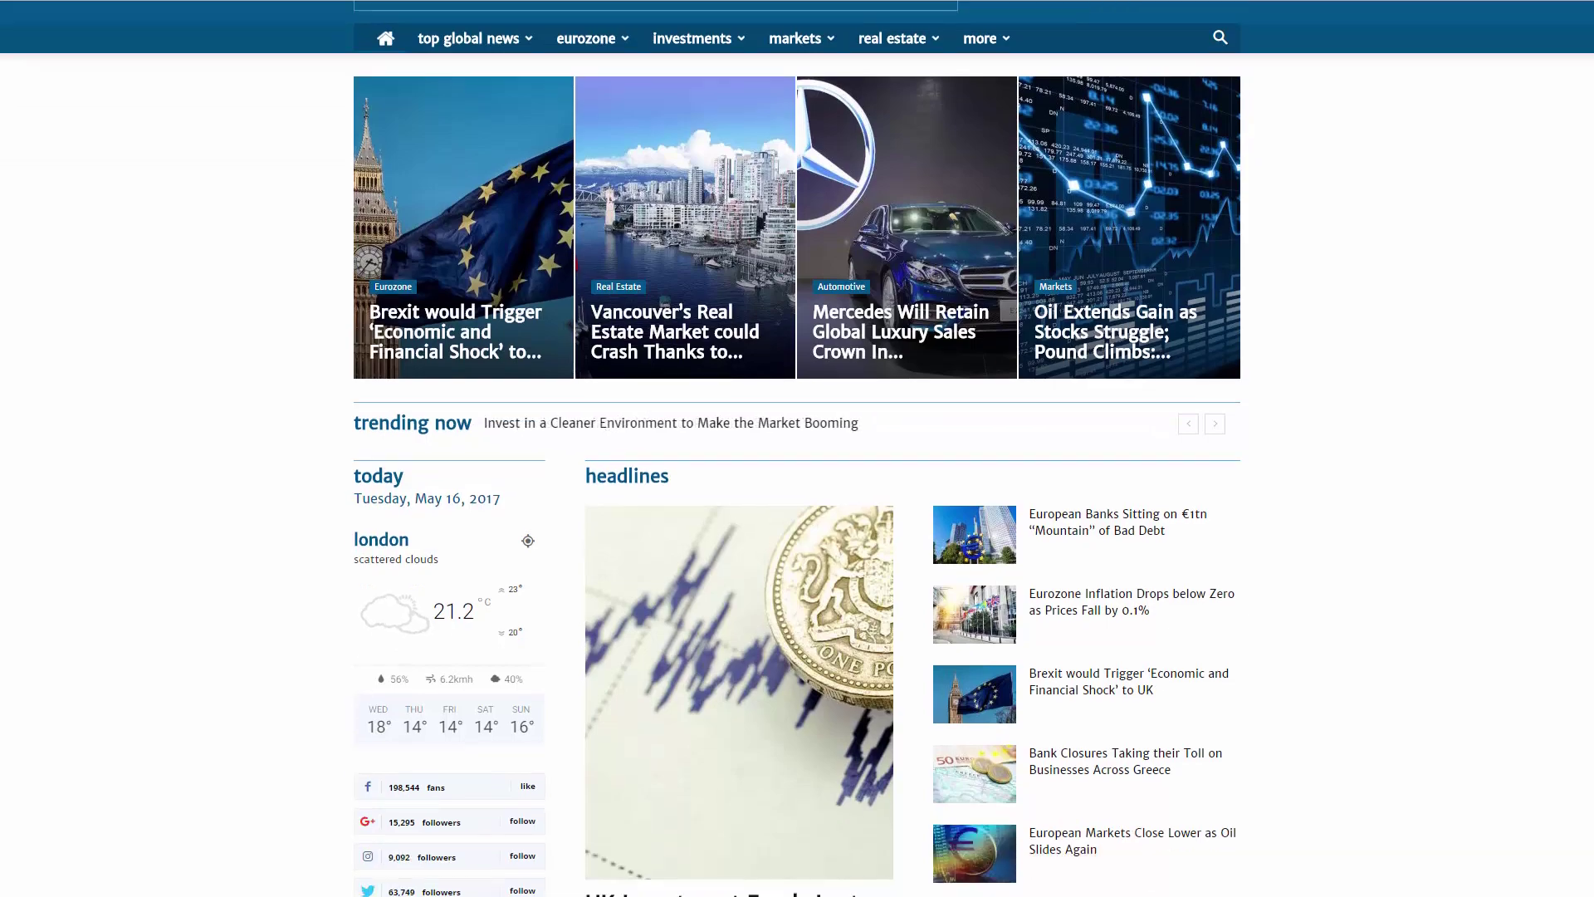
{"action": "scroll", "coordinate": [797, 449], "scroll_direction": "down", "scroll_amount": 2}
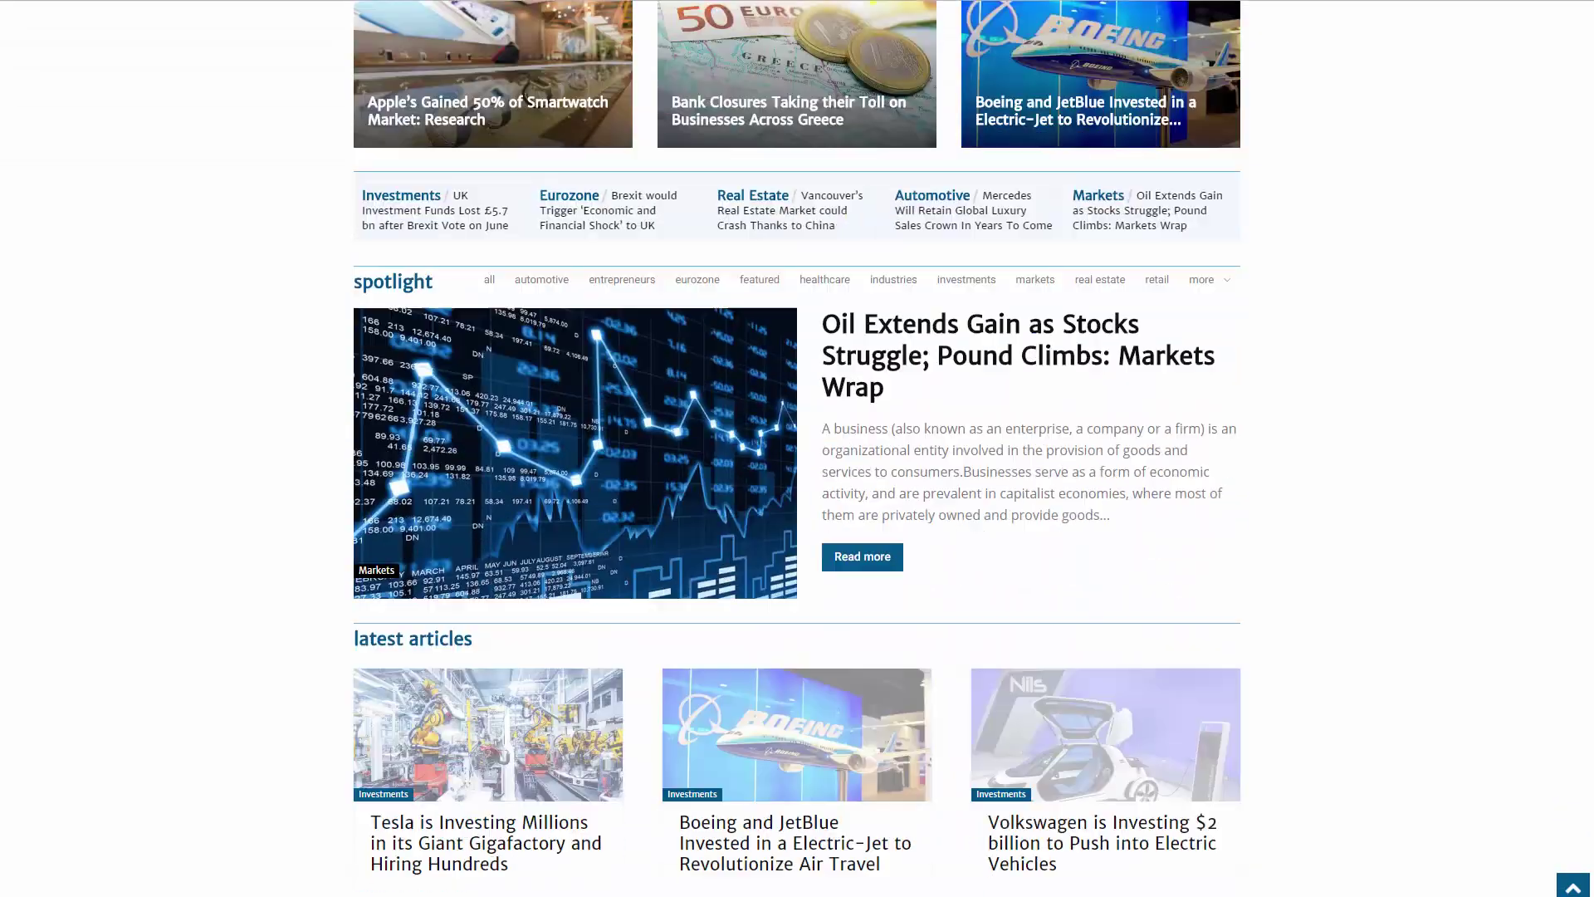
{"action": "scroll", "coordinate": [797, 449], "scroll_direction": "down", "scroll_amount": 6}
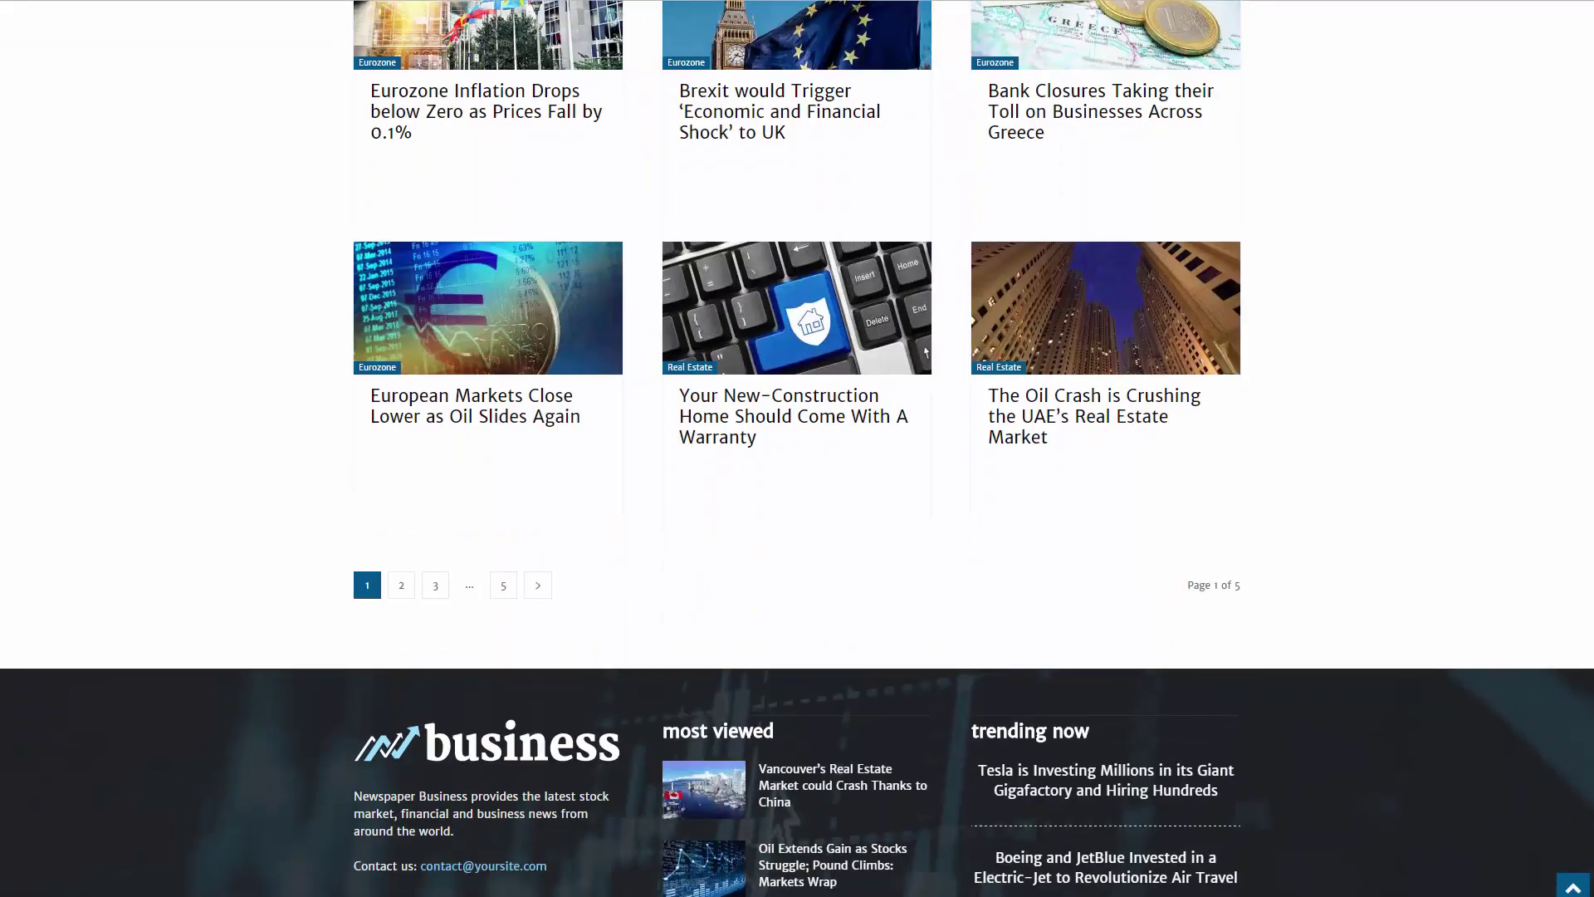
{"action": "scroll", "coordinate": [798, 448], "scroll_direction": "up", "scroll_amount": 13}
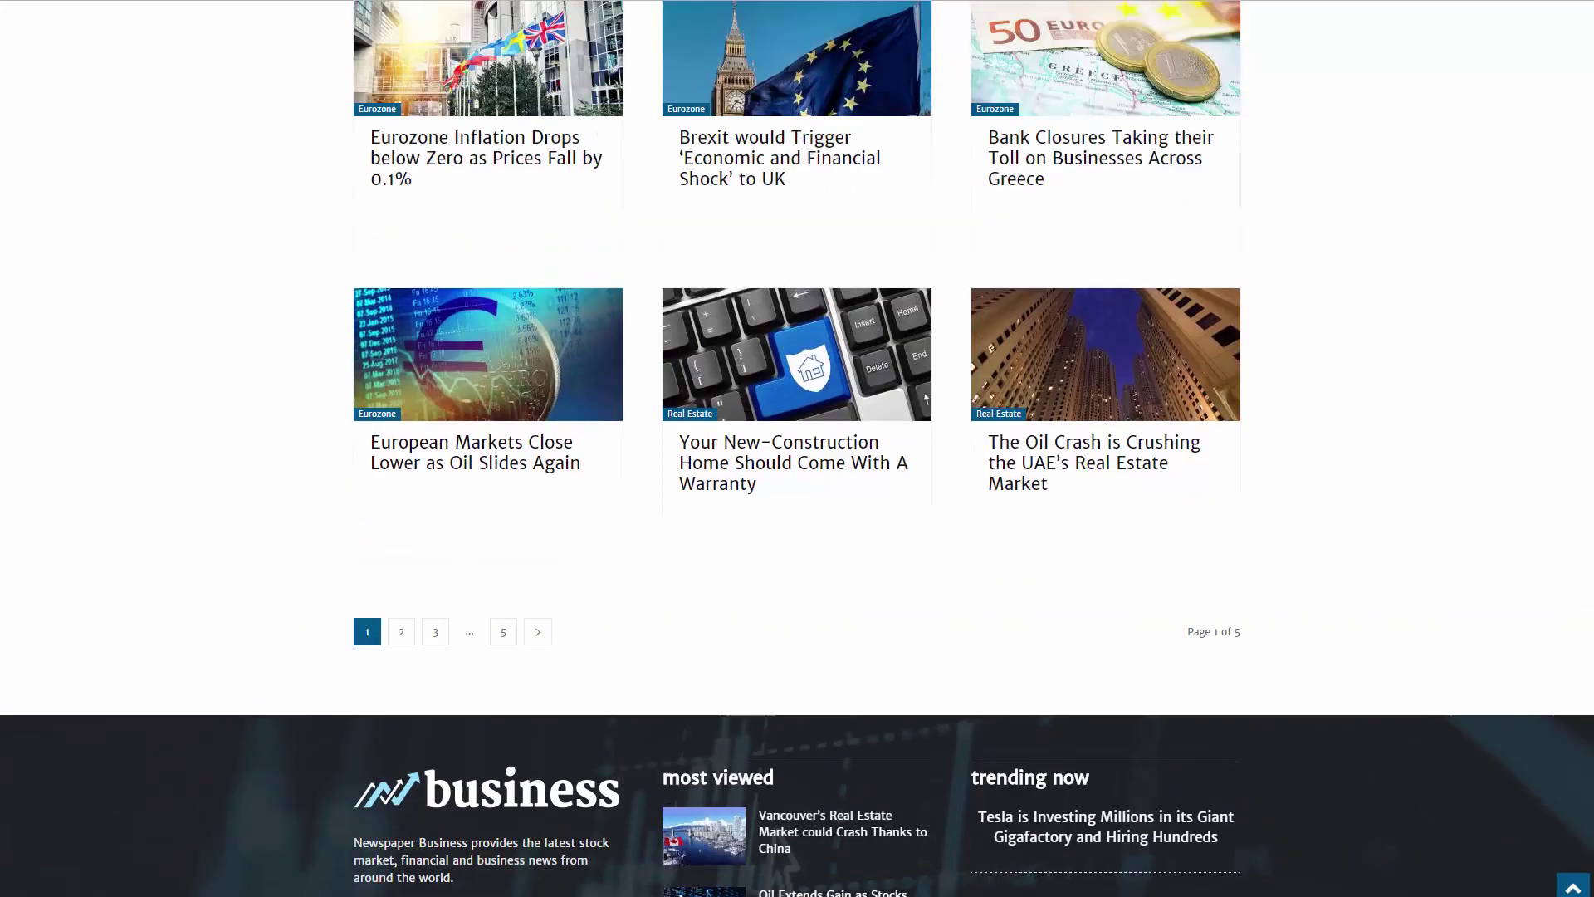
{"action": "scroll", "coordinate": [797, 448], "scroll_direction": "up", "scroll_amount": 13}
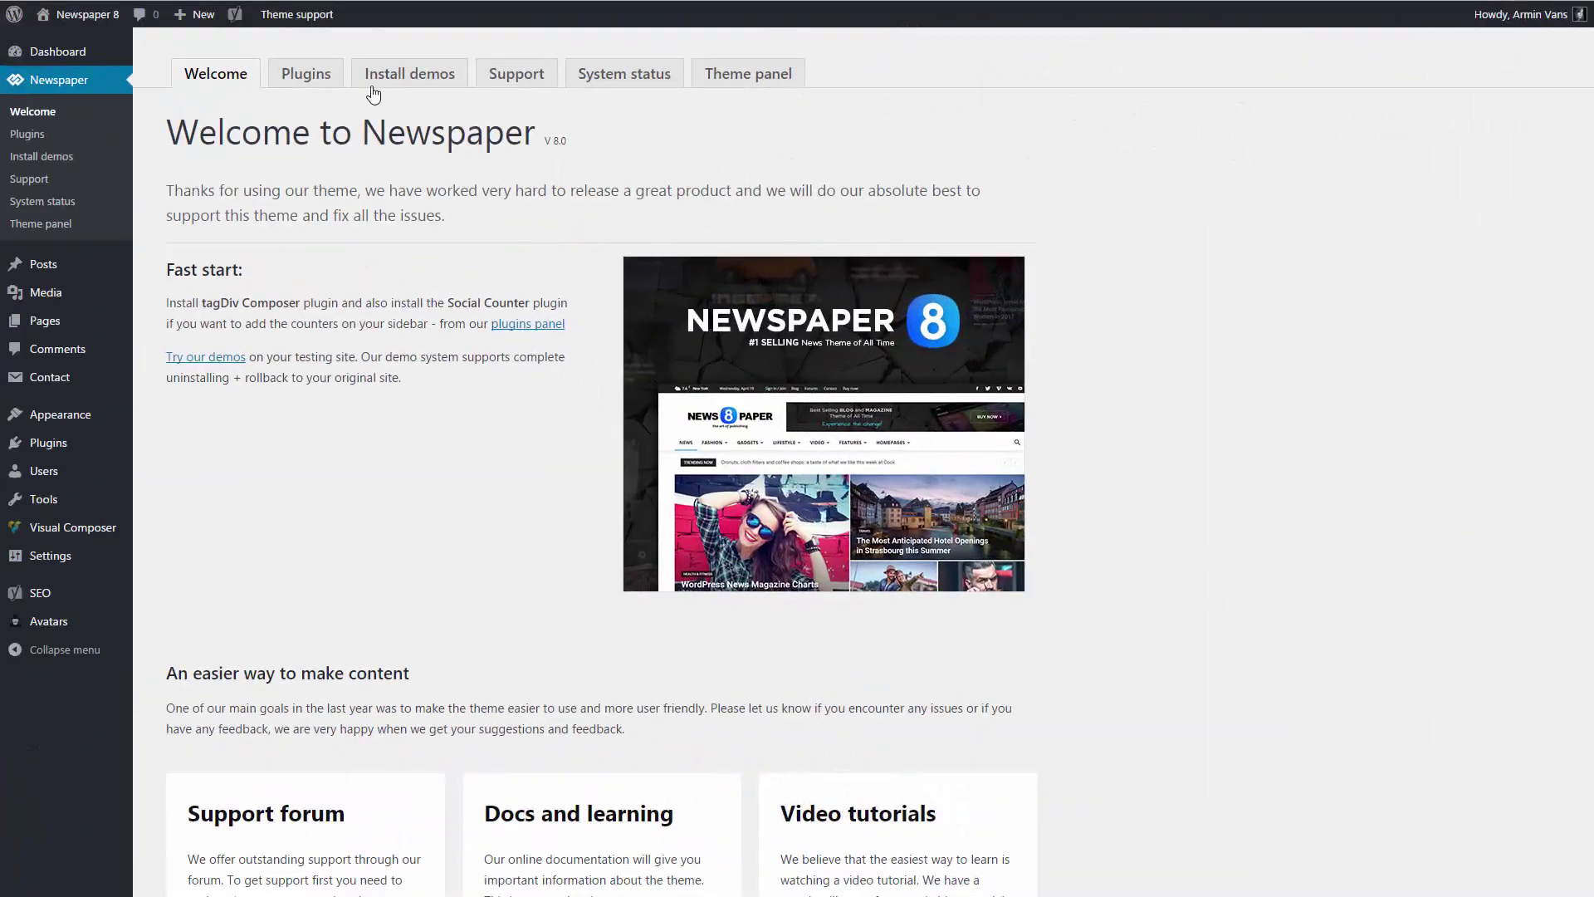
Go to the Newspaper theme panel's ADS section and get the AdSense code for the Test ad unit
{"action": "left_click", "coordinate": [732, 74]}
{"action": "left_click", "coordinate": [218, 240]}
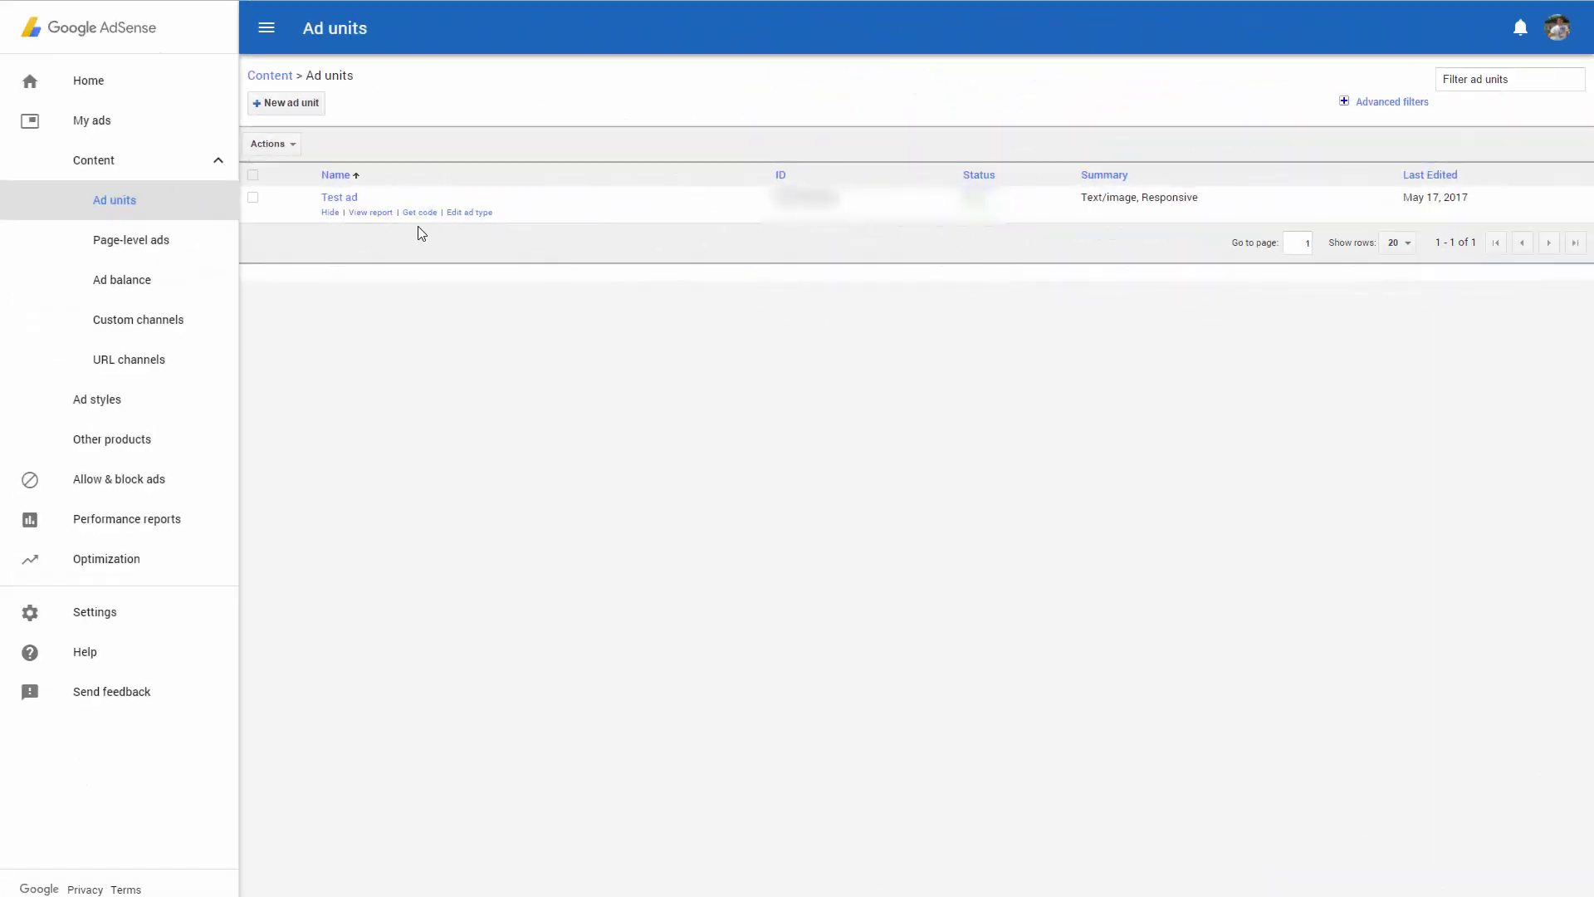
{"action": "left_click", "coordinate": [416, 219]}
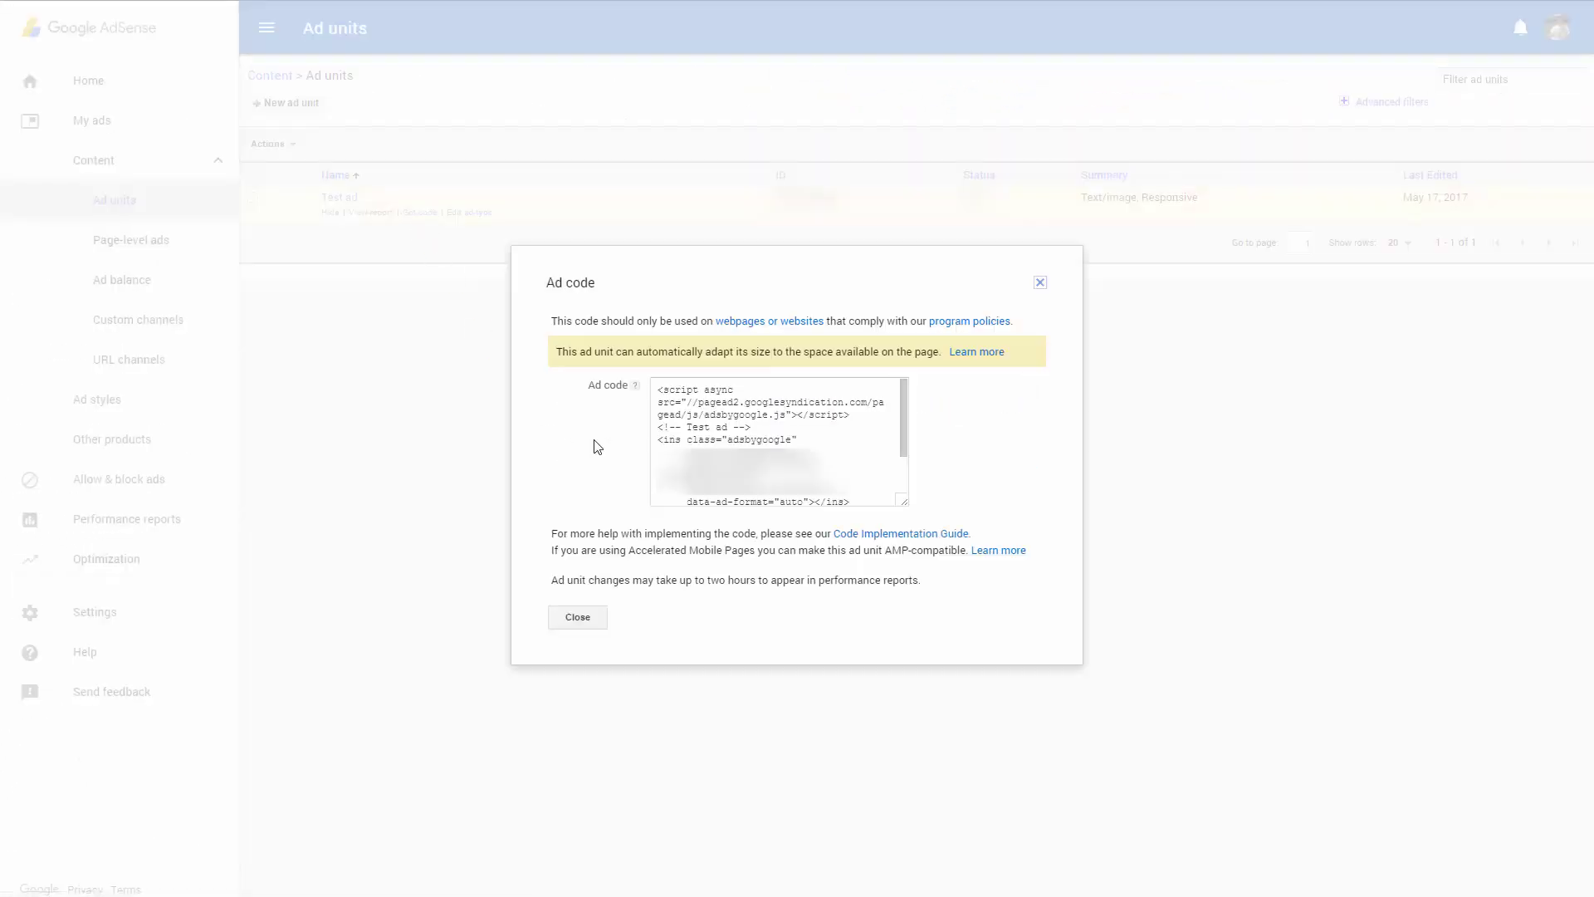
Replace the old Header ad code with the copied AdSense Test ad code
{"action": "left_click", "coordinate": [595, 445]}
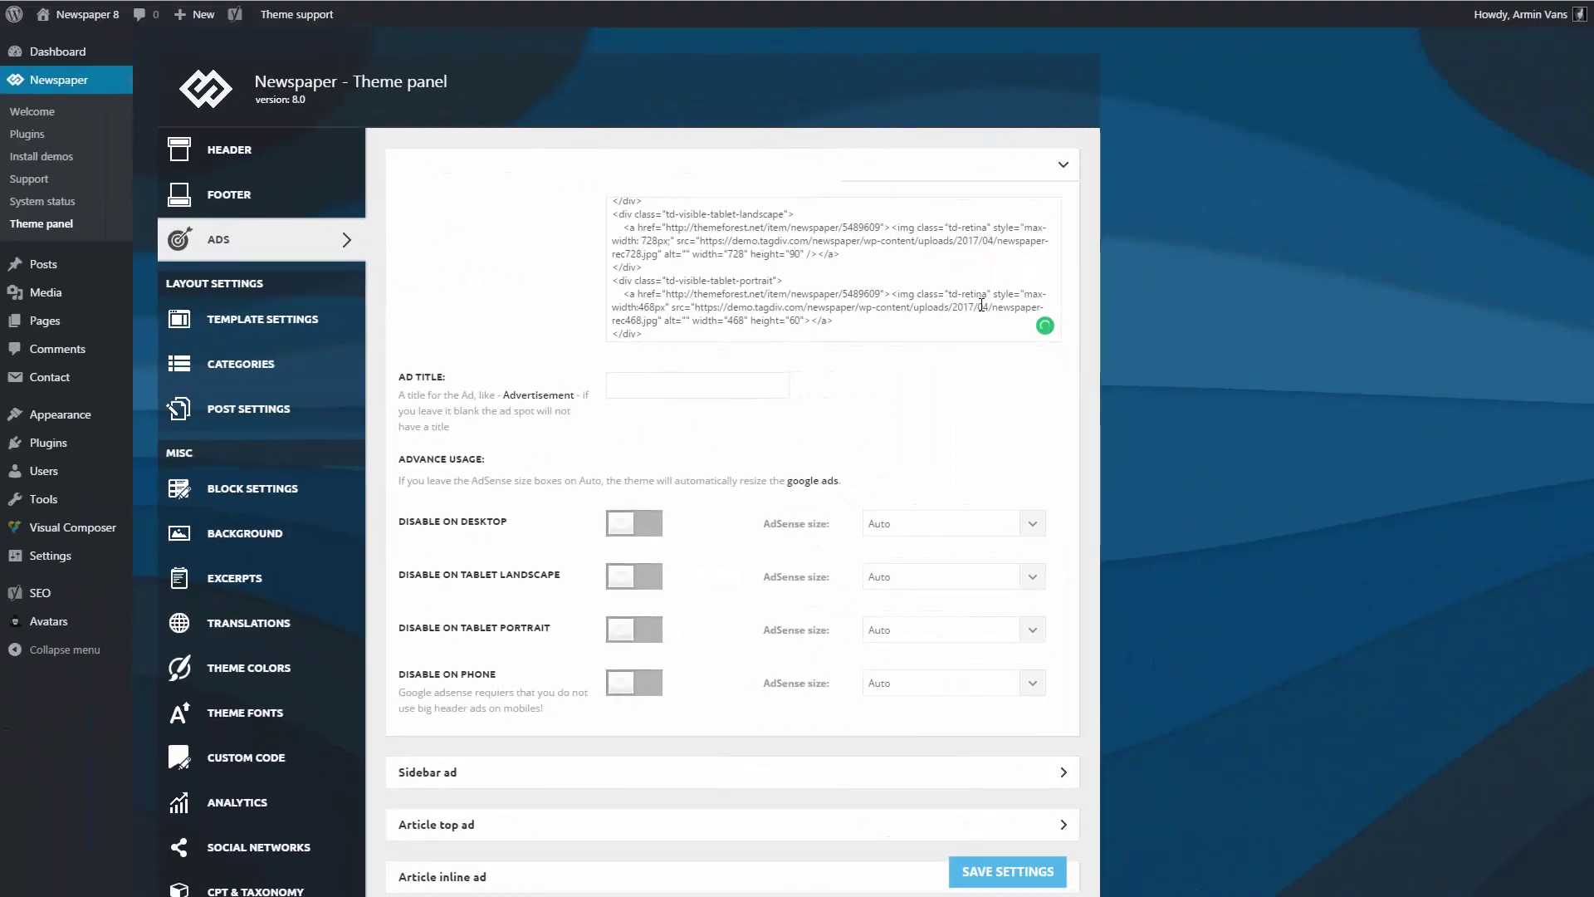
{"action": "key", "text": "ctrl+a"}
{"action": "key", "text": "Delete"}
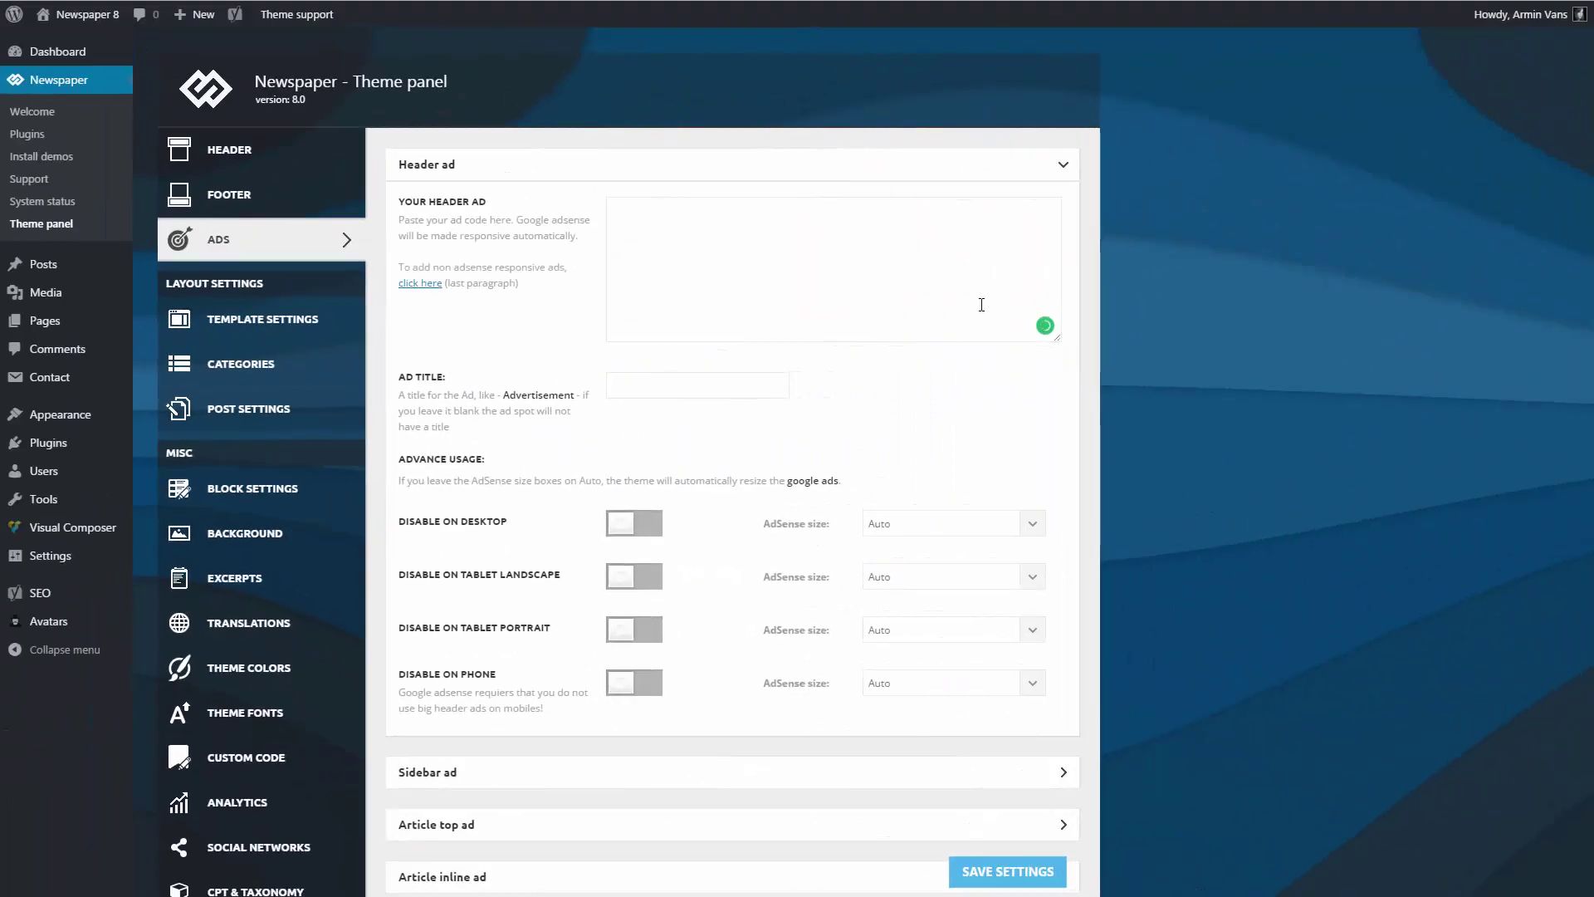
{"action": "key", "text": "ctrl+v"}
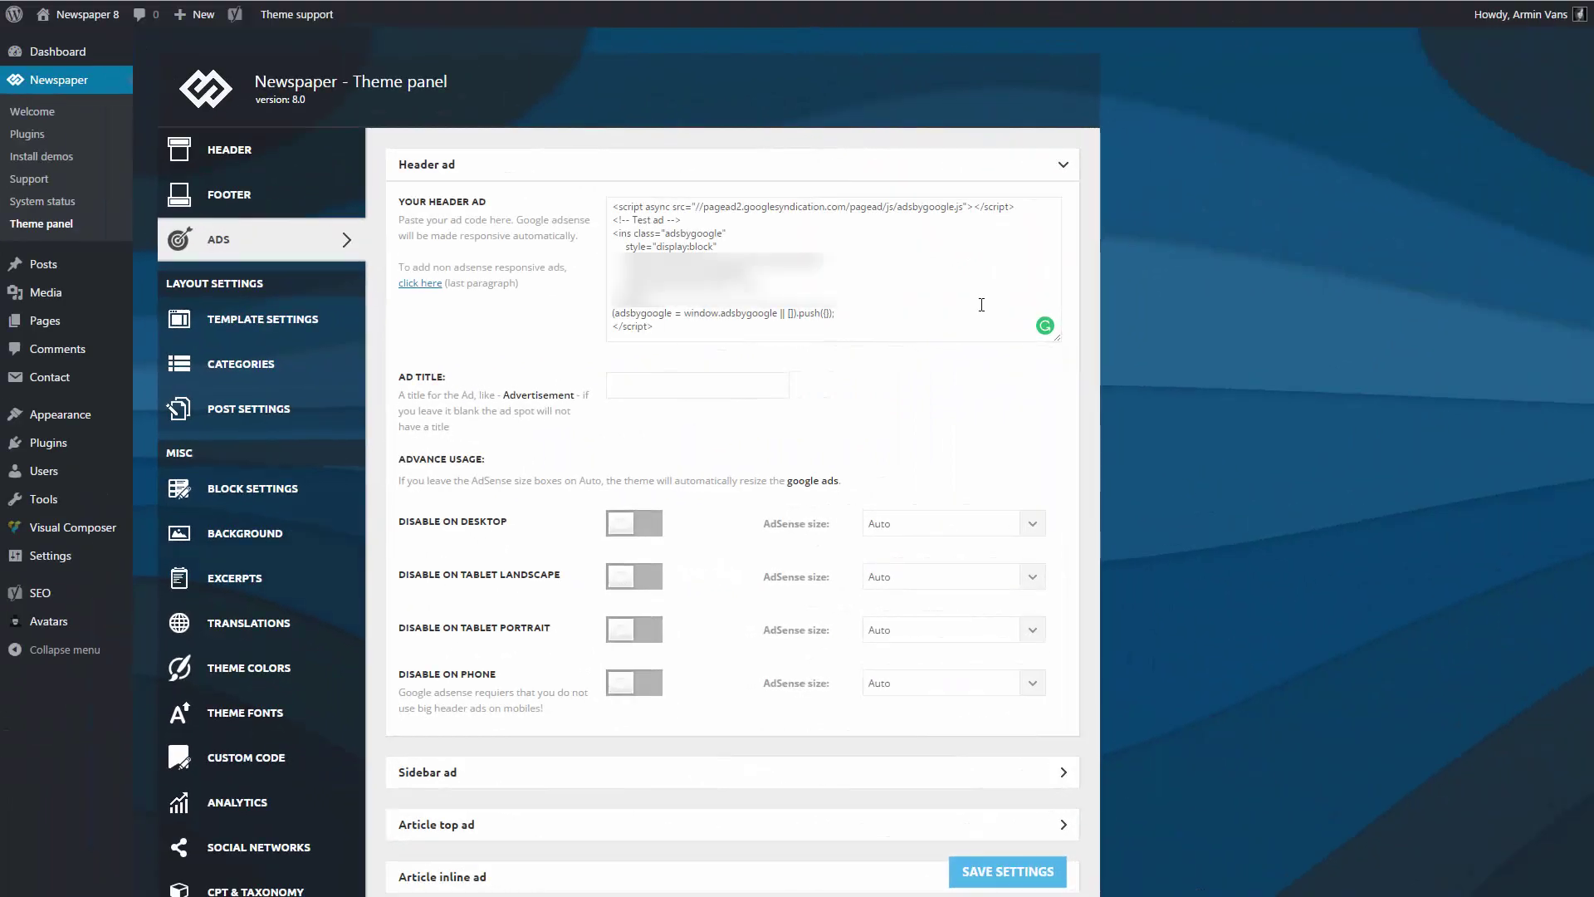
Keep the Header ad showing on desktop and tablet landscape, and save the theme settings
{"action": "left_click", "coordinate": [628, 531]}
{"action": "left_click", "coordinate": [629, 535]}
{"action": "left_click", "coordinate": [623, 581]}
{"action": "left_click", "coordinate": [623, 586]}
{"action": "left_click", "coordinate": [1032, 882]}
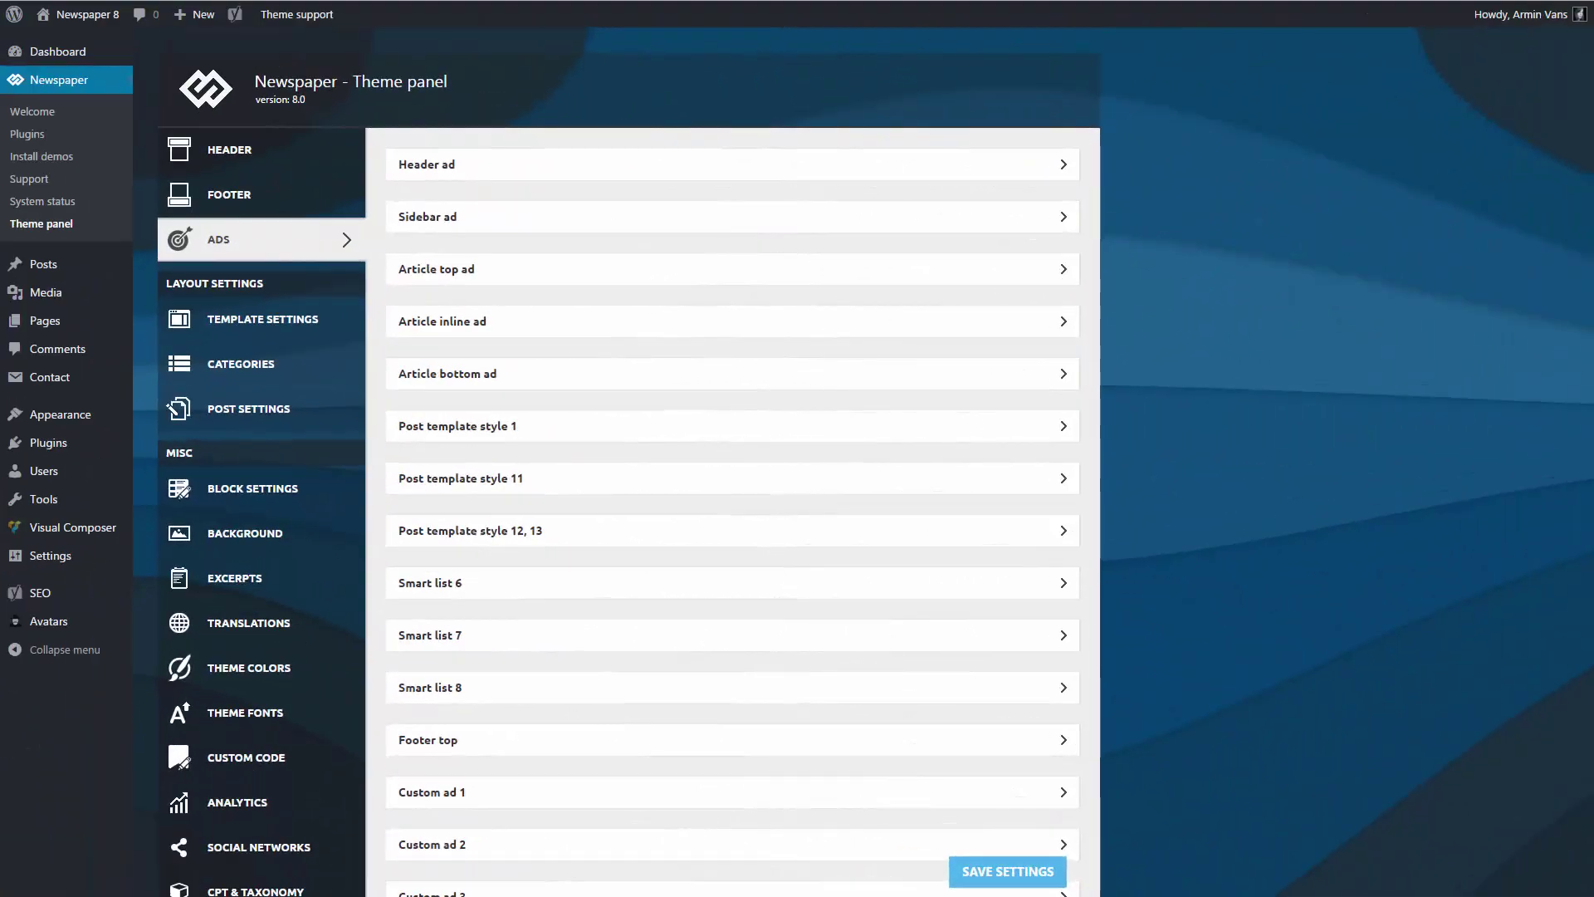
Scroll the ADS section list to review the remaining ad spots
{"action": "scroll", "coordinate": [731, 498], "scroll_direction": "down", "scroll_amount": 3}
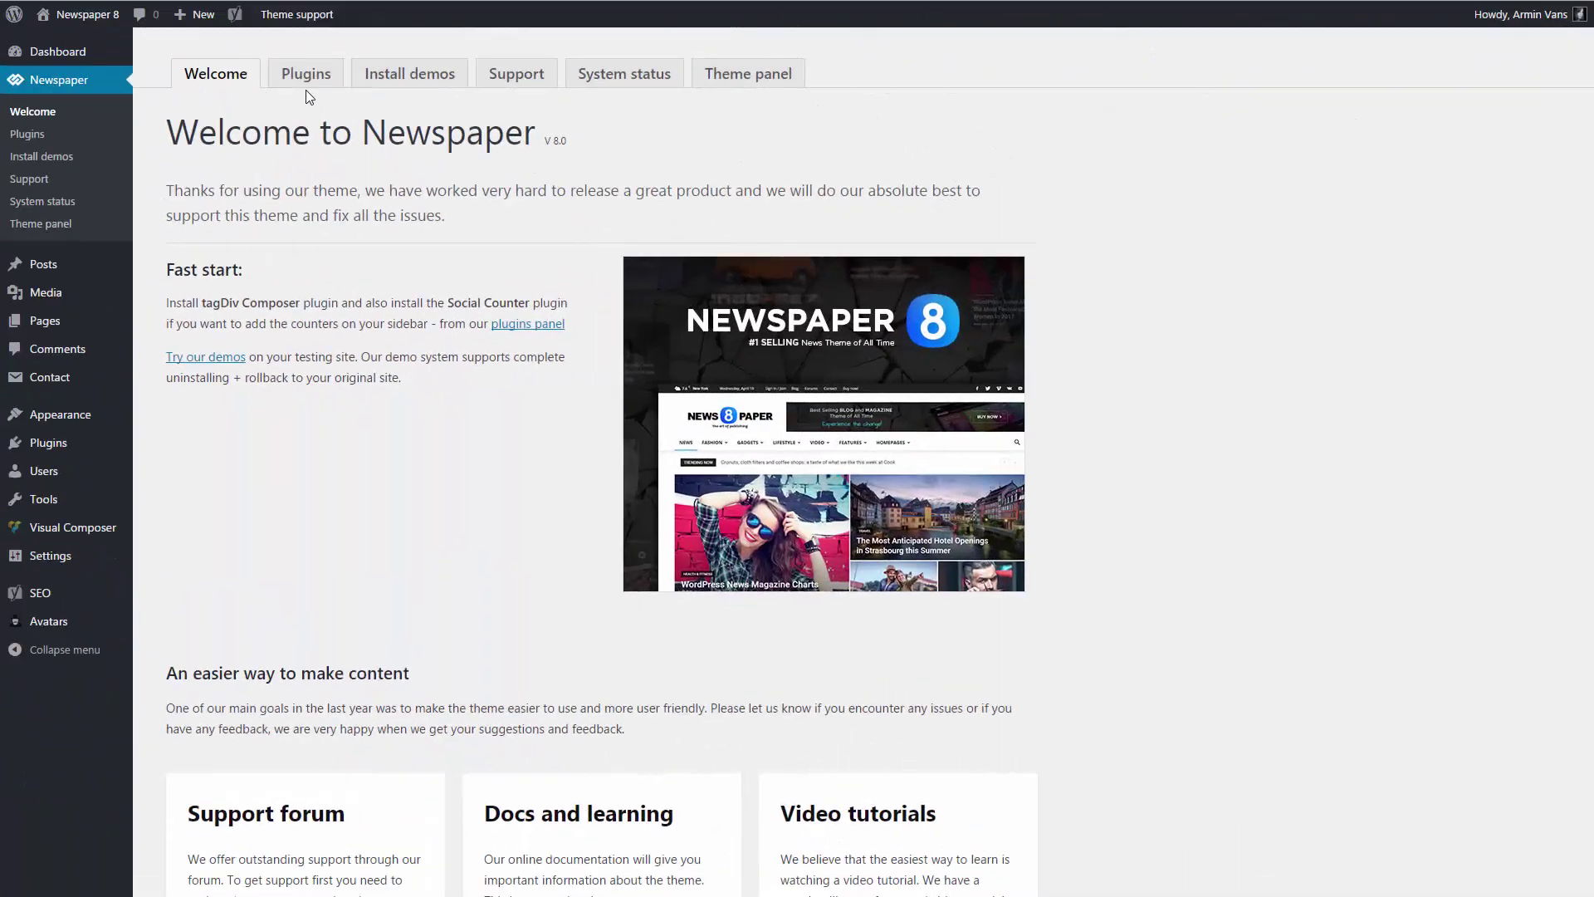
Paste the AdSense Banner 728x90 code into the Article inline ad, make it full width, and save
{"action": "left_click", "coordinate": [743, 74]}
{"action": "left_click", "coordinate": [223, 243]}
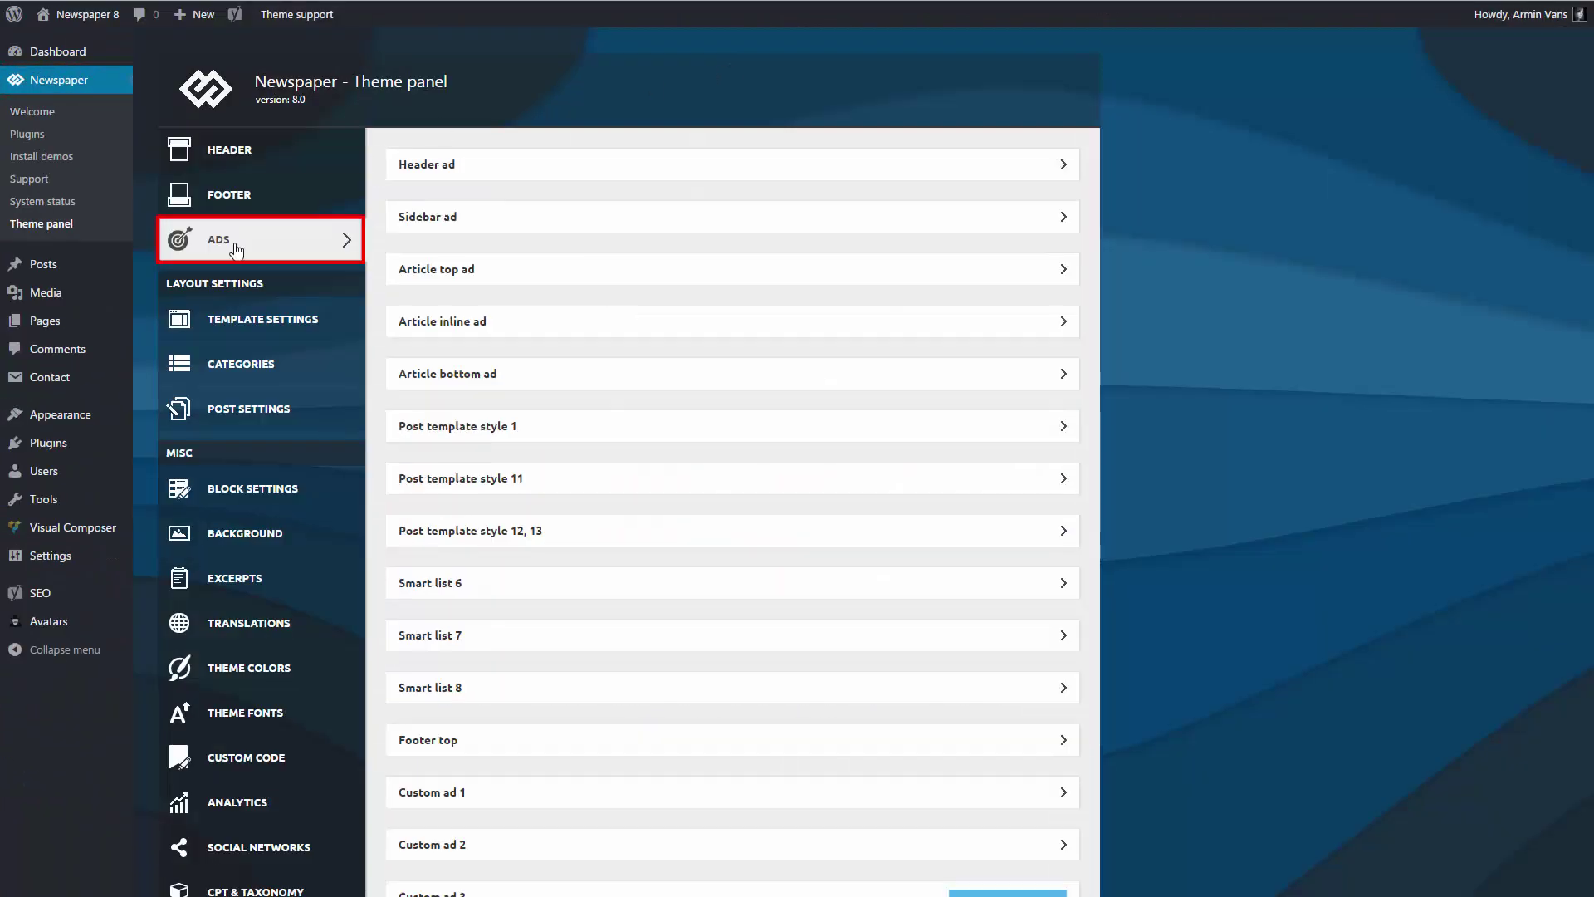
{"action": "left_click", "coordinate": [499, 324]}
{"action": "key", "text": "ctrl+v"}
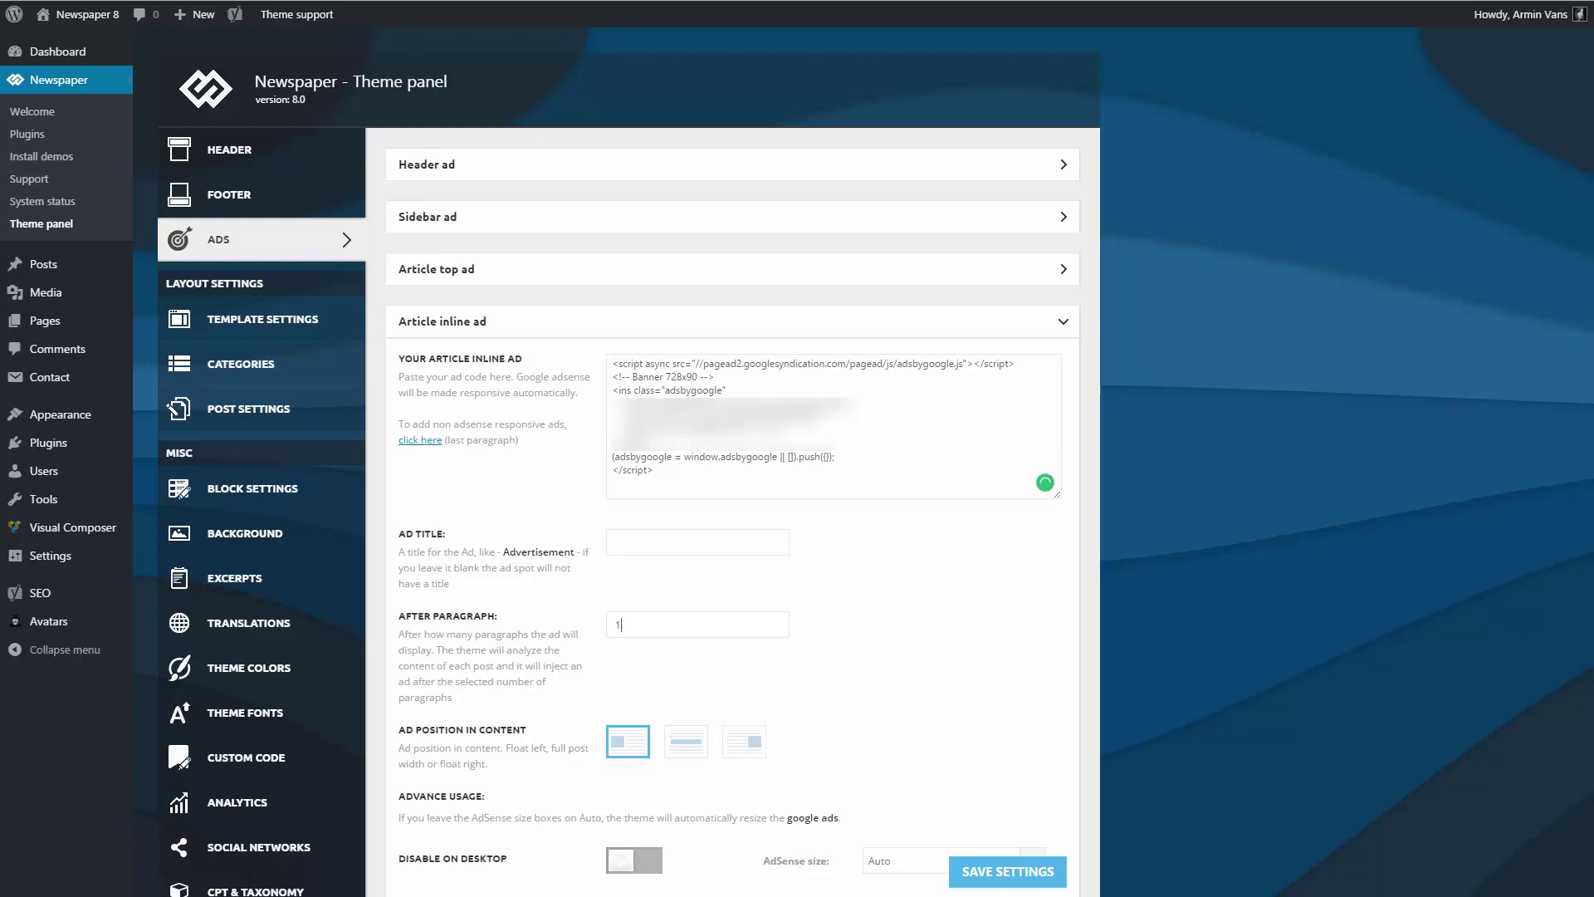
{"action": "left_click", "coordinate": [684, 740]}
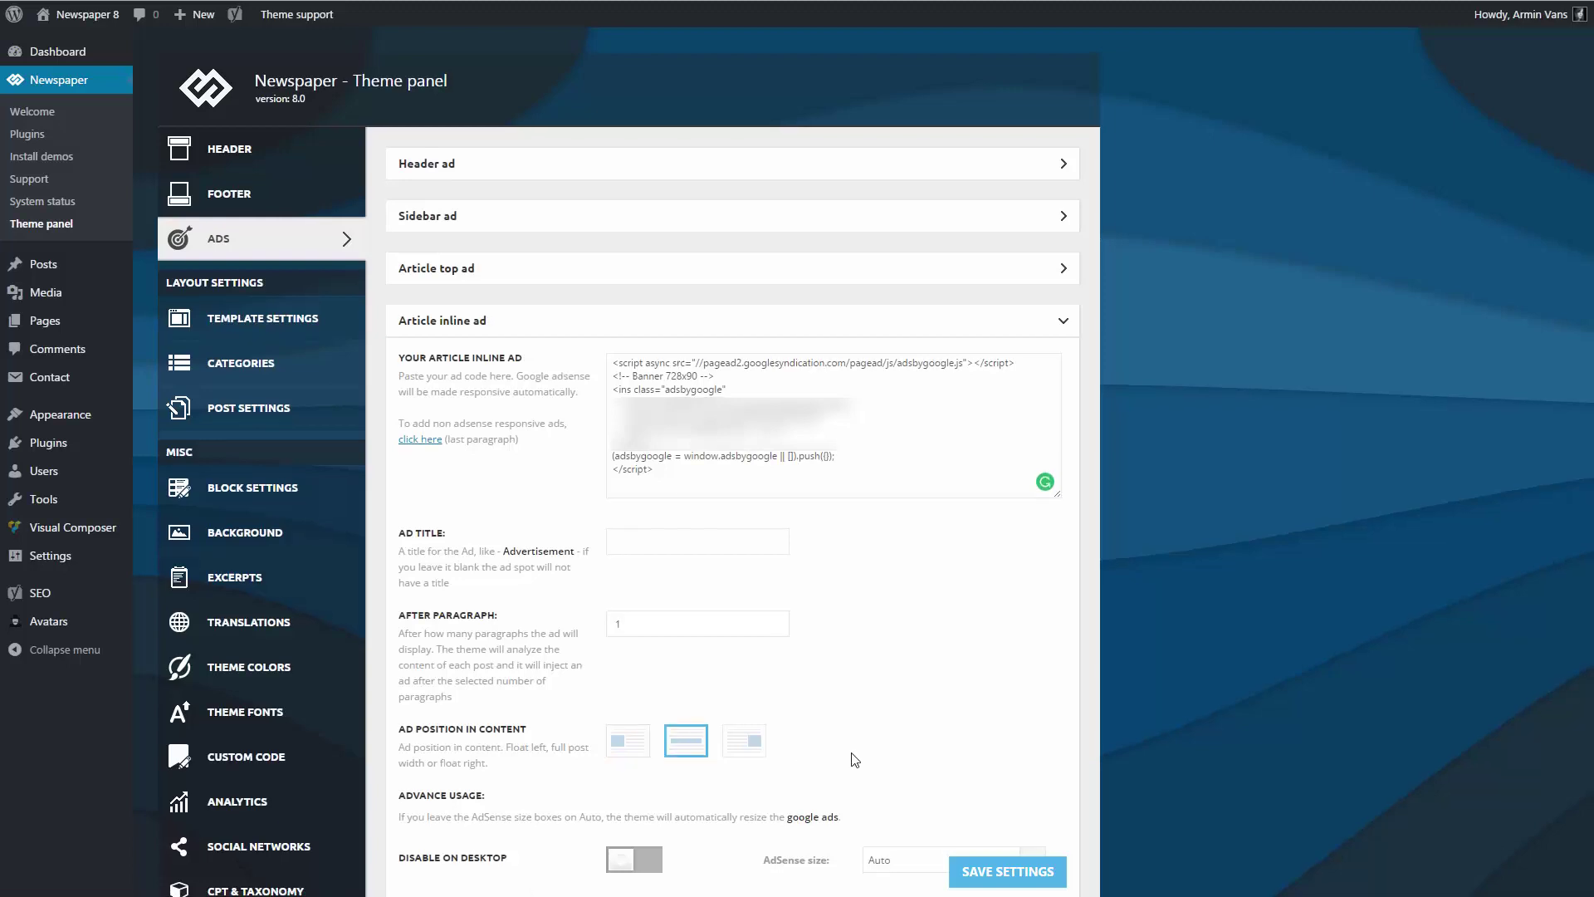
{"action": "scroll", "coordinate": [830, 755], "scroll_direction": "down", "scroll_amount": 4}
{"action": "left_click", "coordinate": [985, 870]}
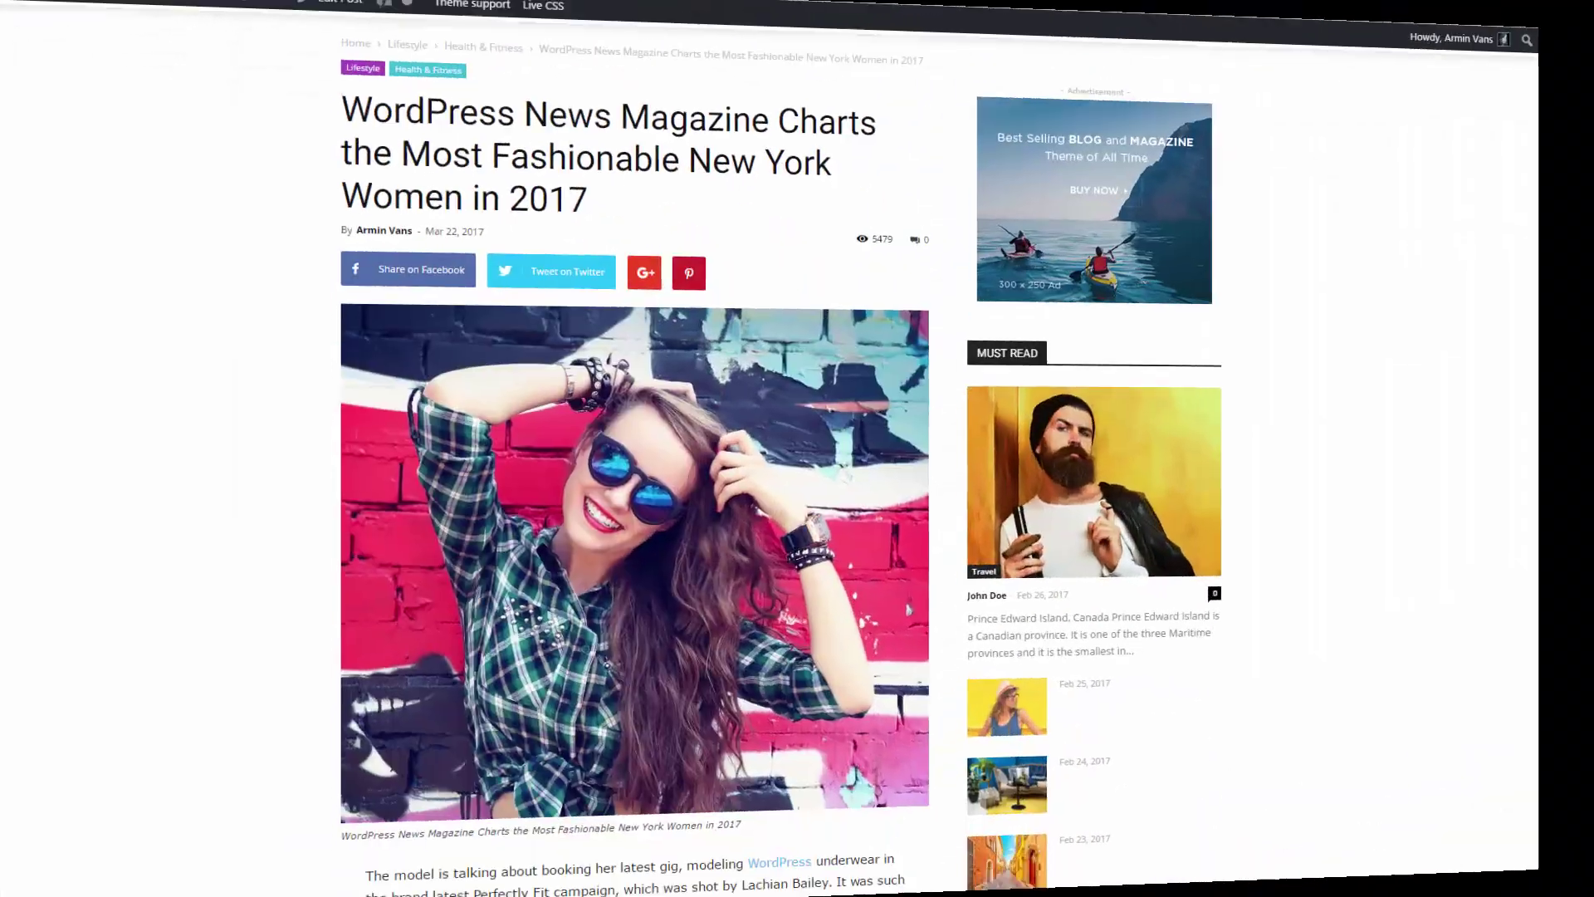
Scroll through the demo post and magazine homepage to view the 728x90 banner placements
{"action": "scroll", "coordinate": [797, 448], "scroll_direction": "down", "scroll_amount": 6}
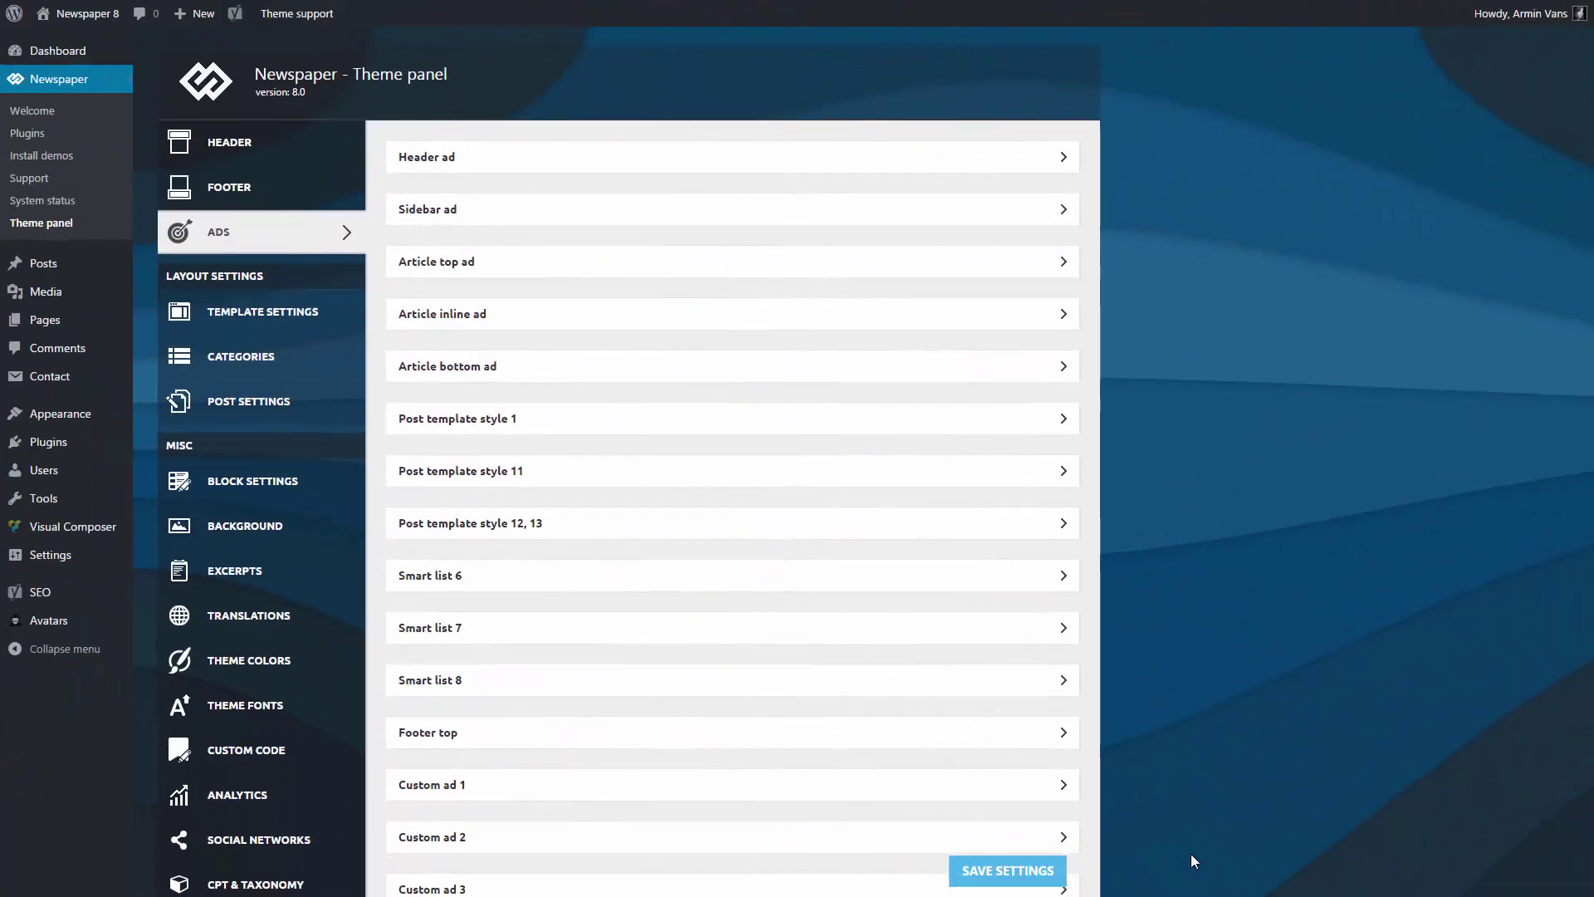
{"action": "scroll", "coordinate": [1191, 853], "scroll_direction": "down", "scroll_amount": 1}
{"action": "scroll", "coordinate": [1191, 853], "scroll_direction": "down", "scroll_amount": 2}
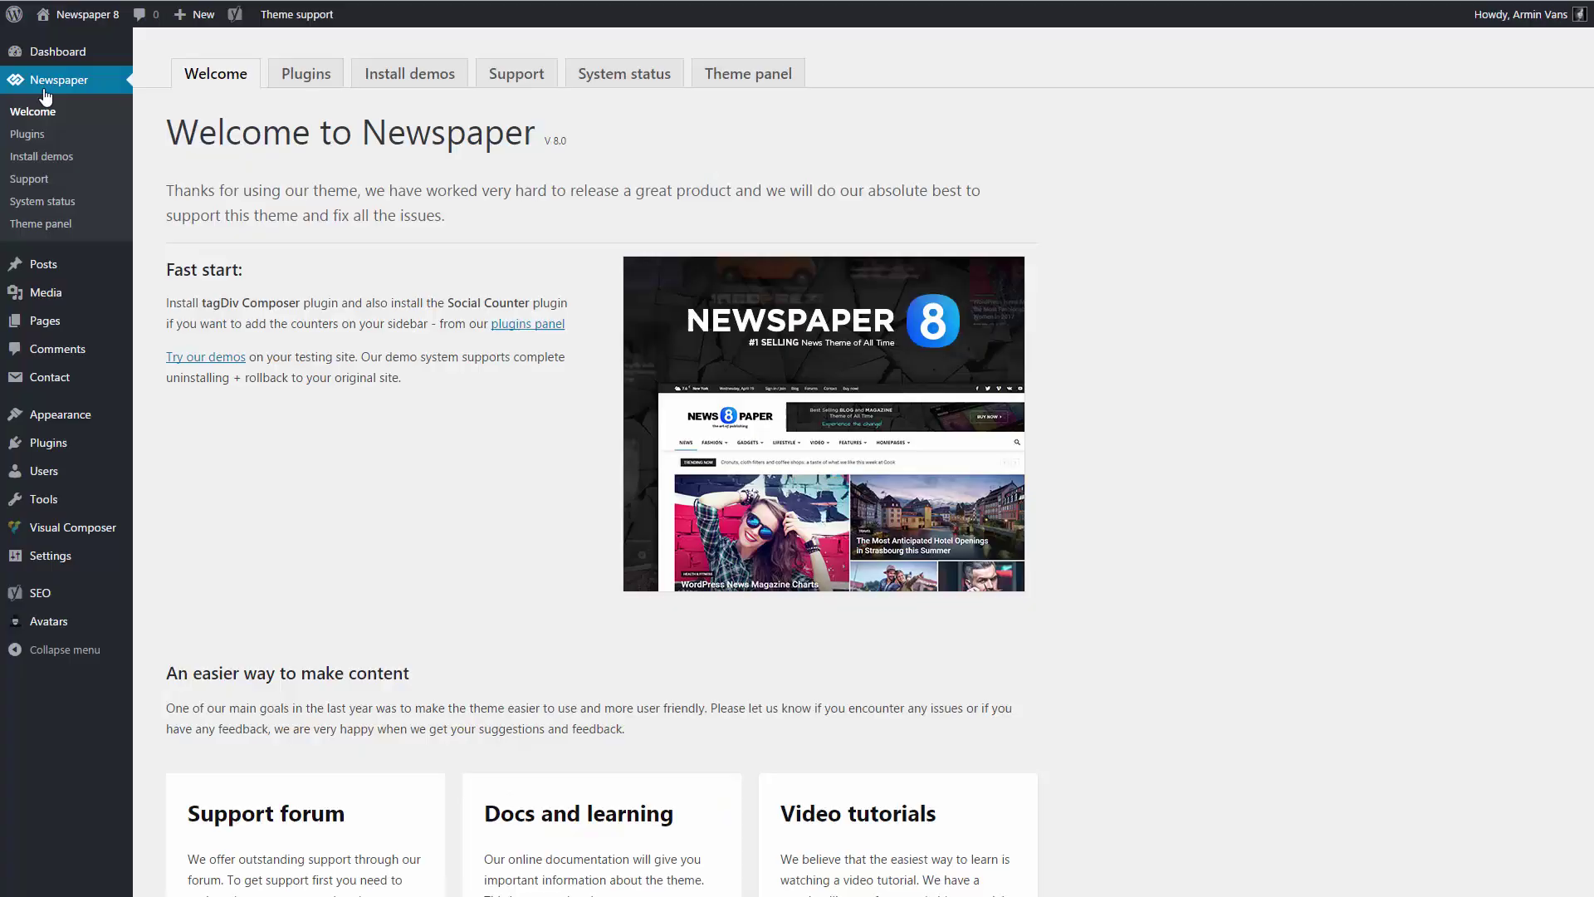
Paste the AdSense Banner 728x90 code into the Custom ad 1 field and save
{"action": "left_click", "coordinate": [732, 74]}
{"action": "left_click", "coordinate": [217, 240]}
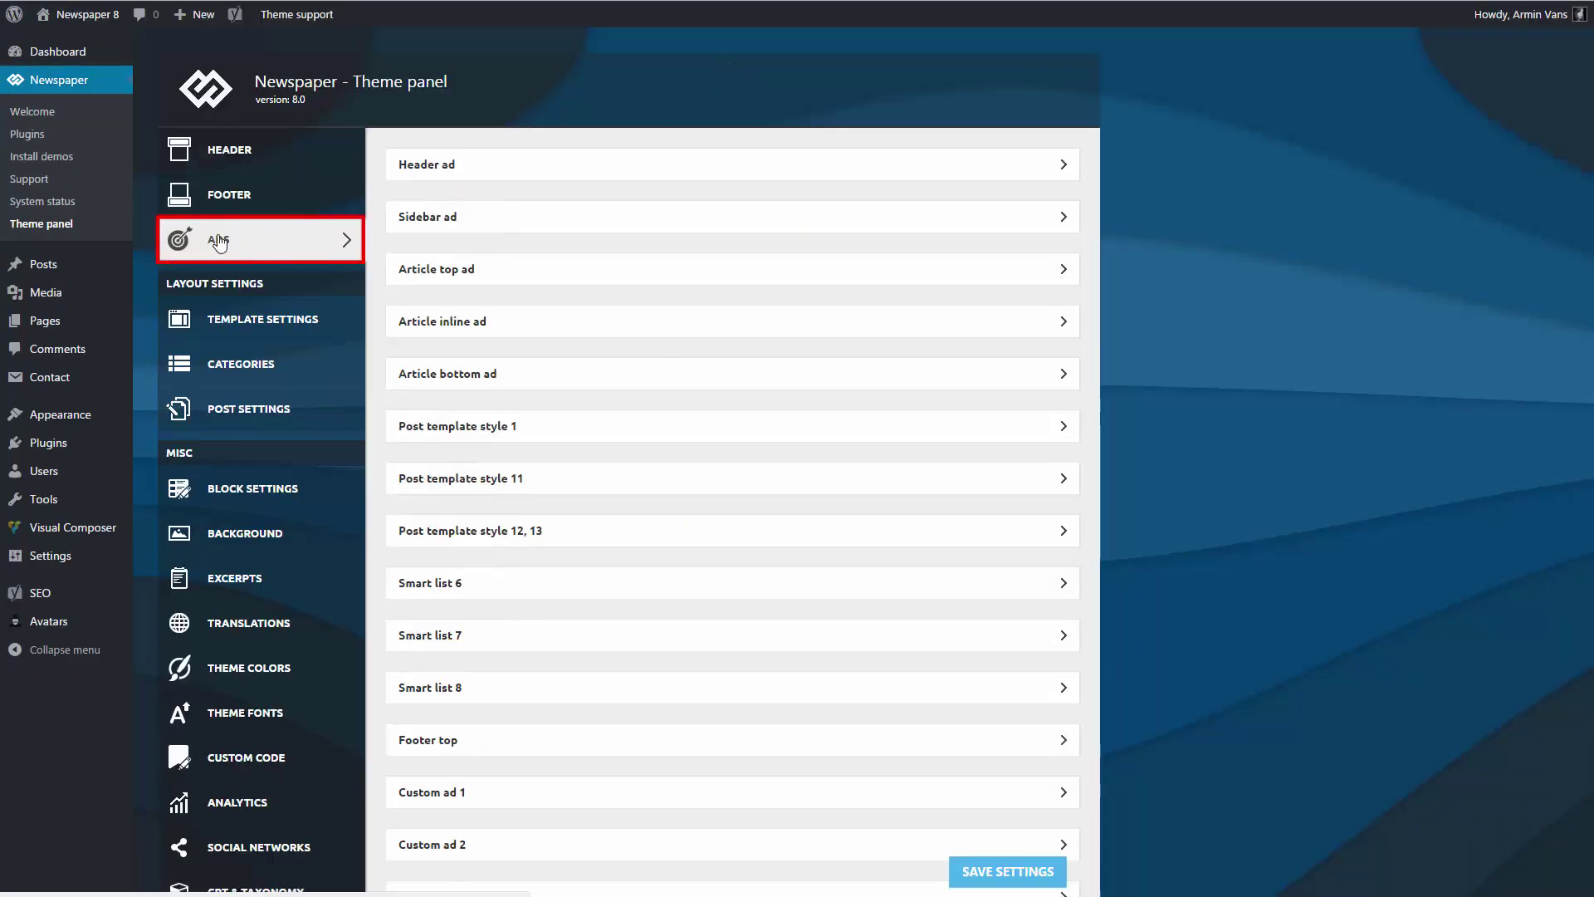
{"action": "left_click", "coordinate": [802, 791]}
{"action": "scroll", "coordinate": [803, 744], "scroll_direction": "down", "scroll_amount": 2}
{"action": "left_click", "coordinate": [802, 745]}
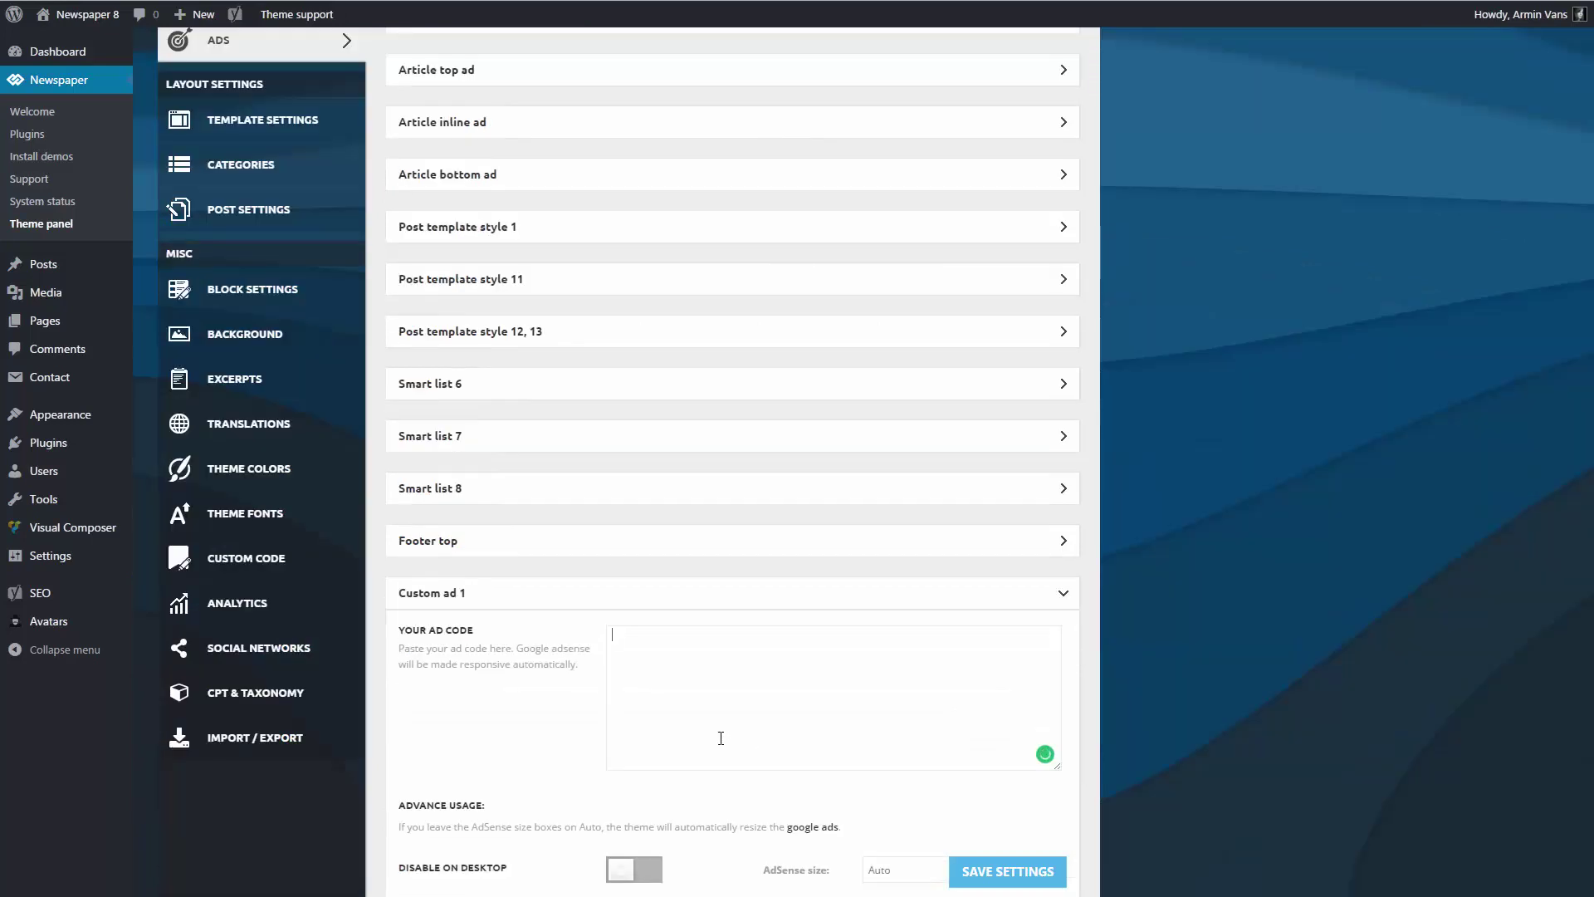
{"action": "key", "text": "ctrl+v"}
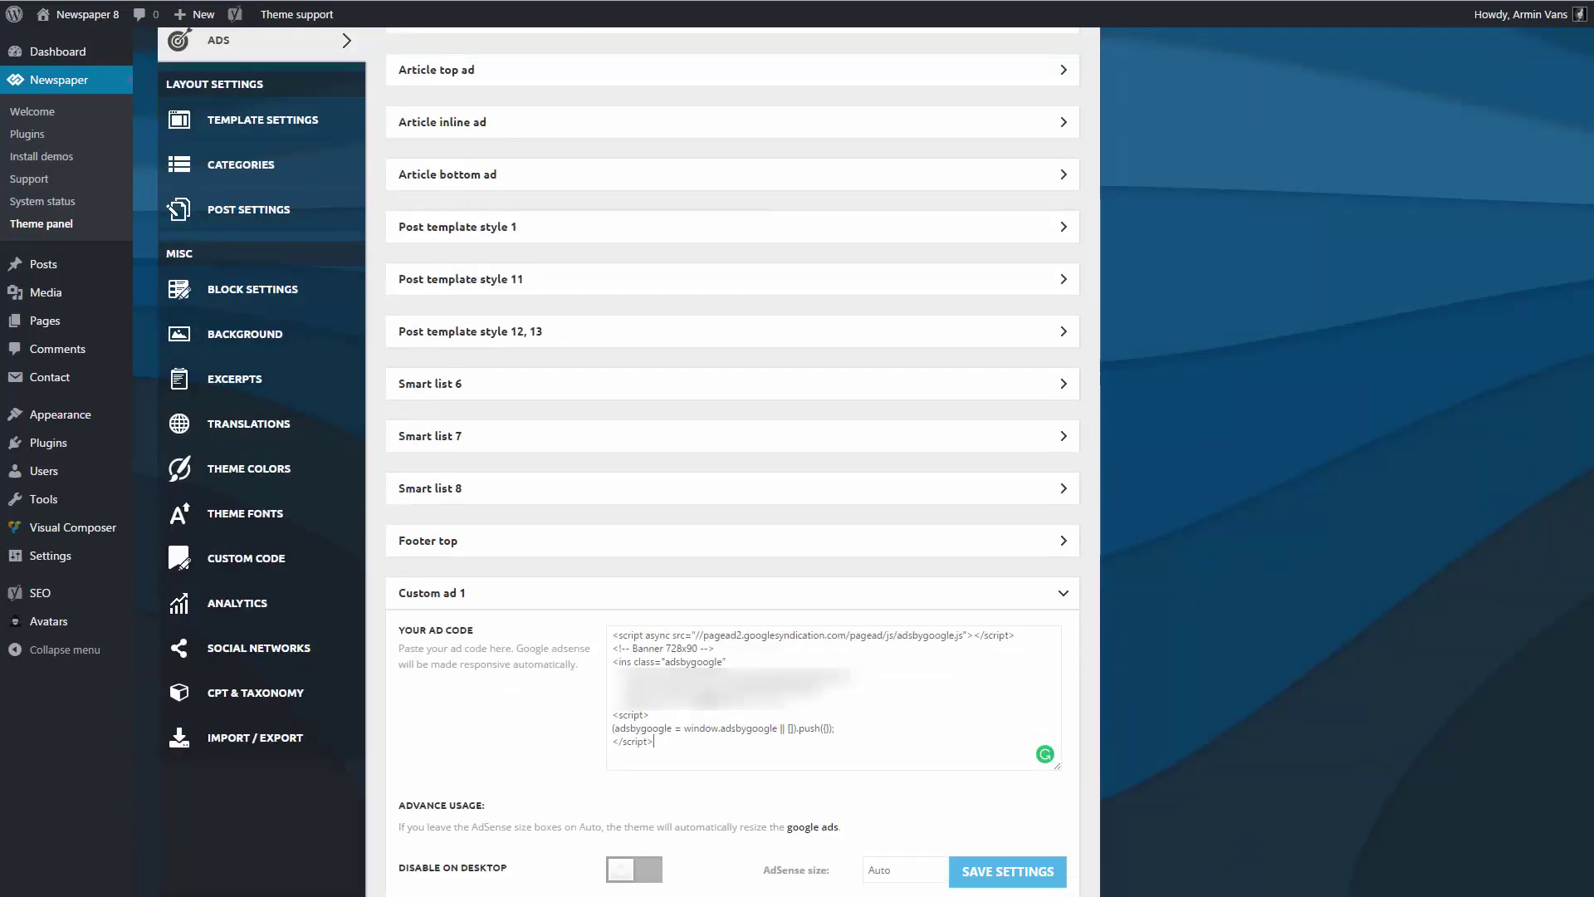
{"action": "scroll", "coordinate": [711, 721], "scroll_direction": "down", "scroll_amount": 3}
{"action": "scroll", "coordinate": [709, 708], "scroll_direction": "down", "scroll_amount": 1}
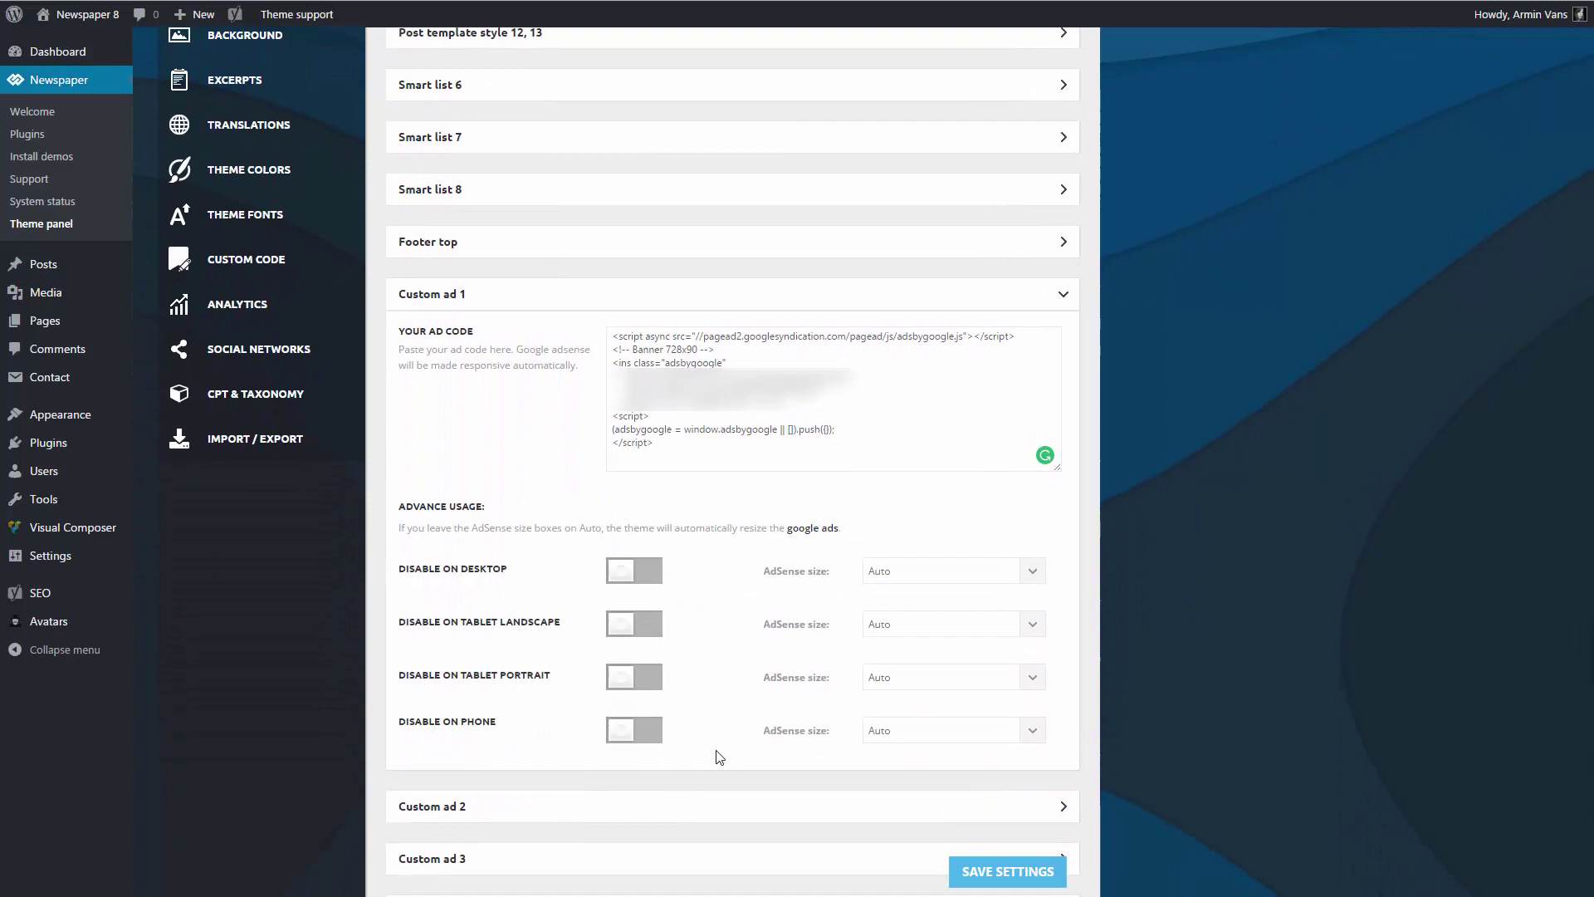
{"action": "left_click", "coordinate": [1007, 878]}
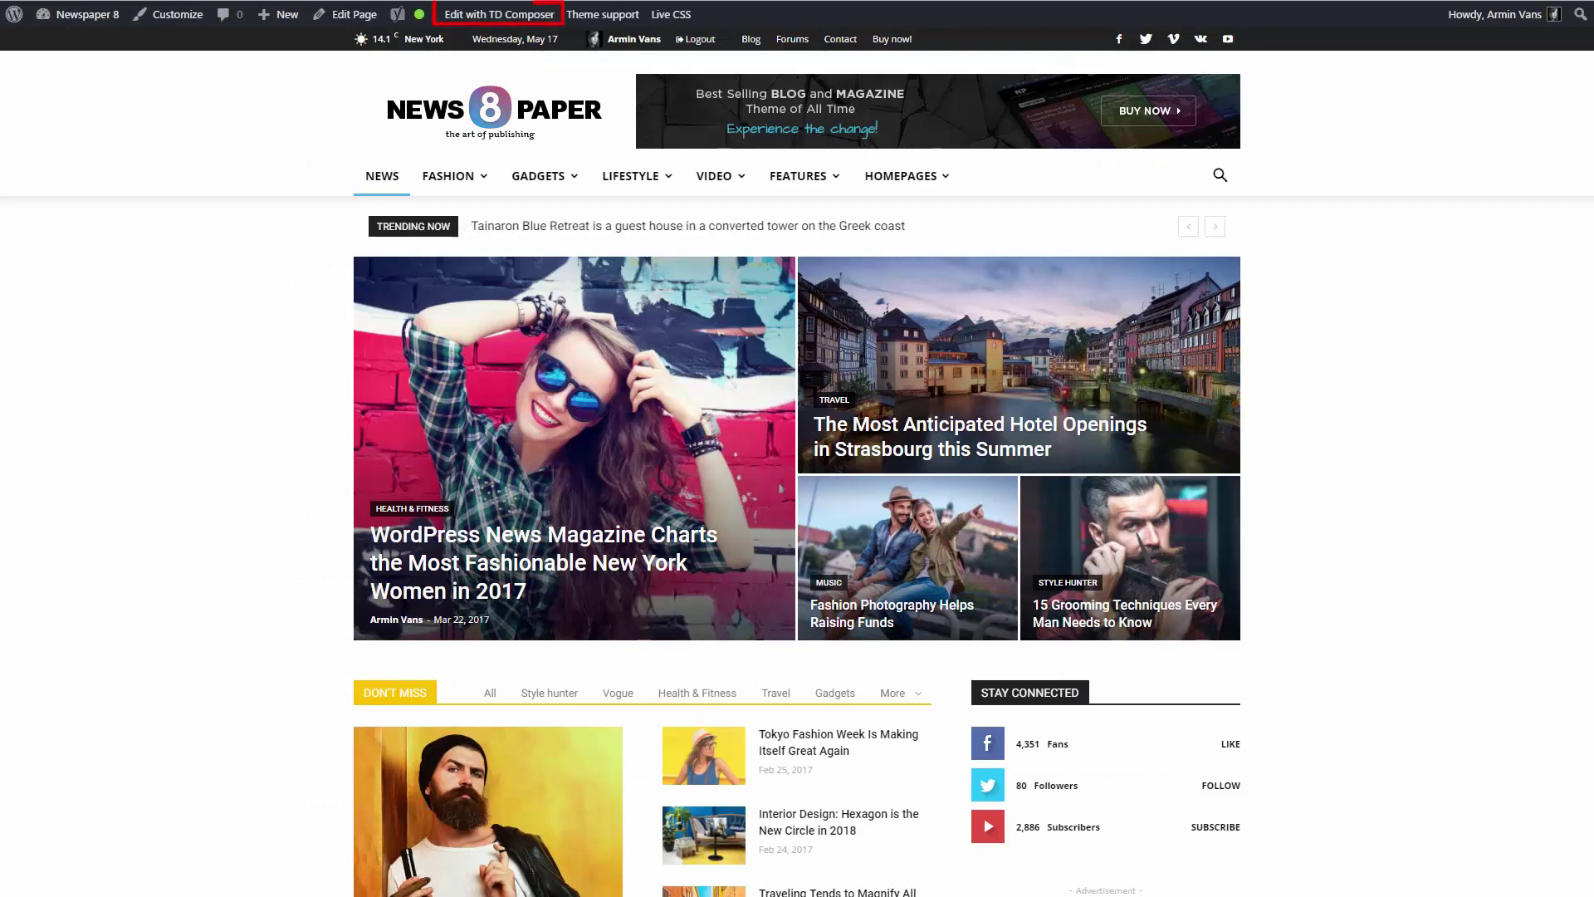
In TD Composer, add an Ad box element above the Lifestyle News section
{"action": "left_click", "coordinate": [510, 20]}
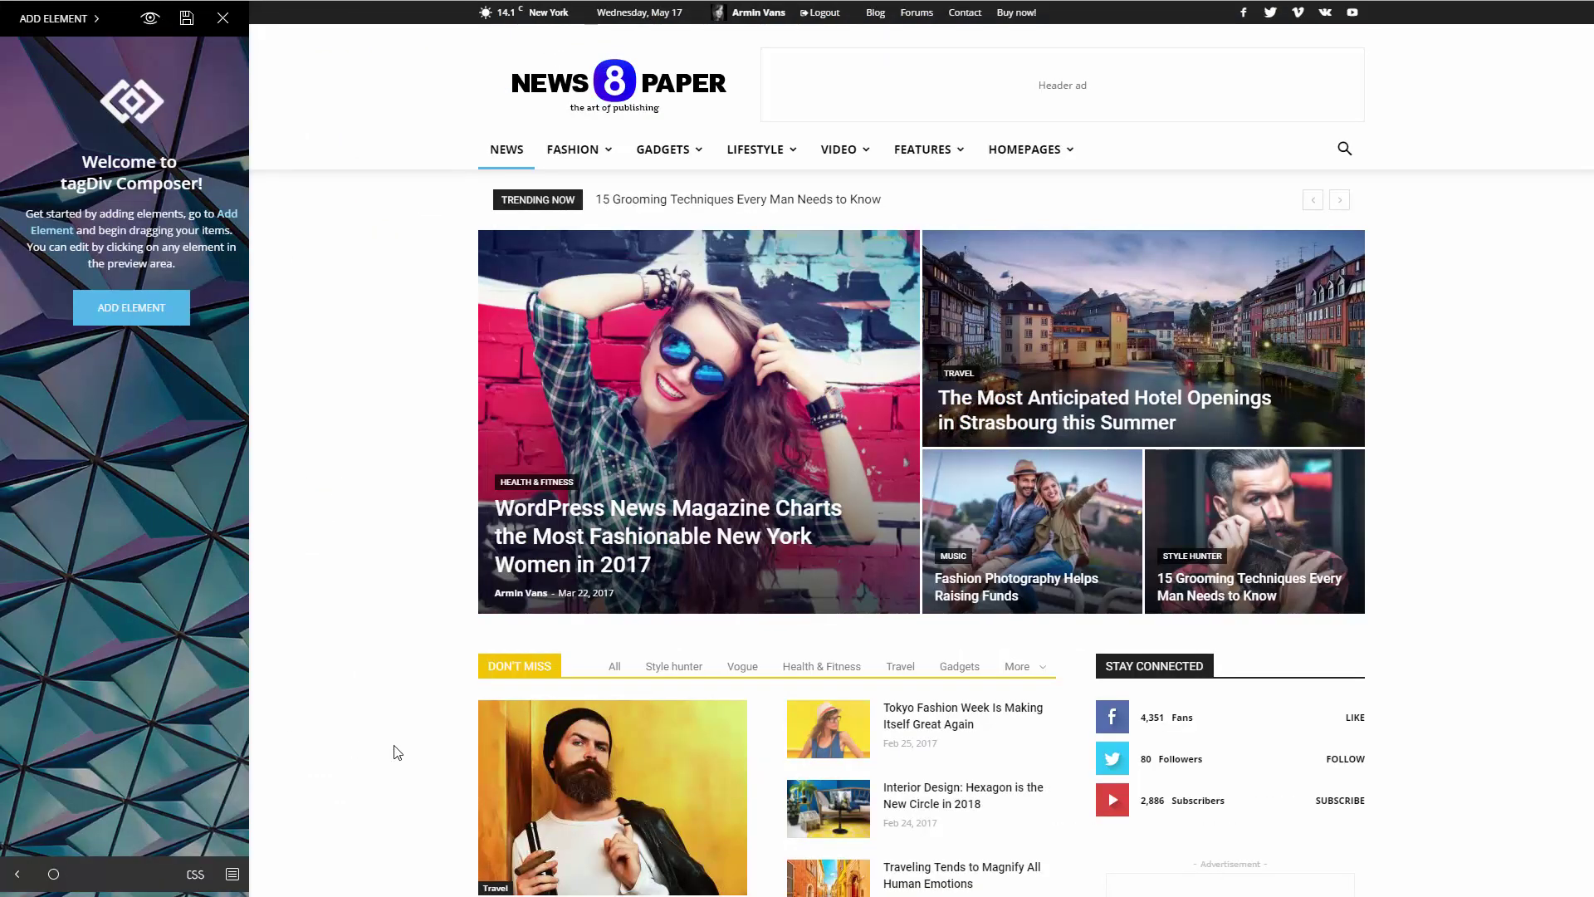
{"action": "scroll", "coordinate": [392, 743], "scroll_direction": "down", "scroll_amount": 3}
{"action": "scroll", "coordinate": [394, 742], "scroll_direction": "down", "scroll_amount": 5}
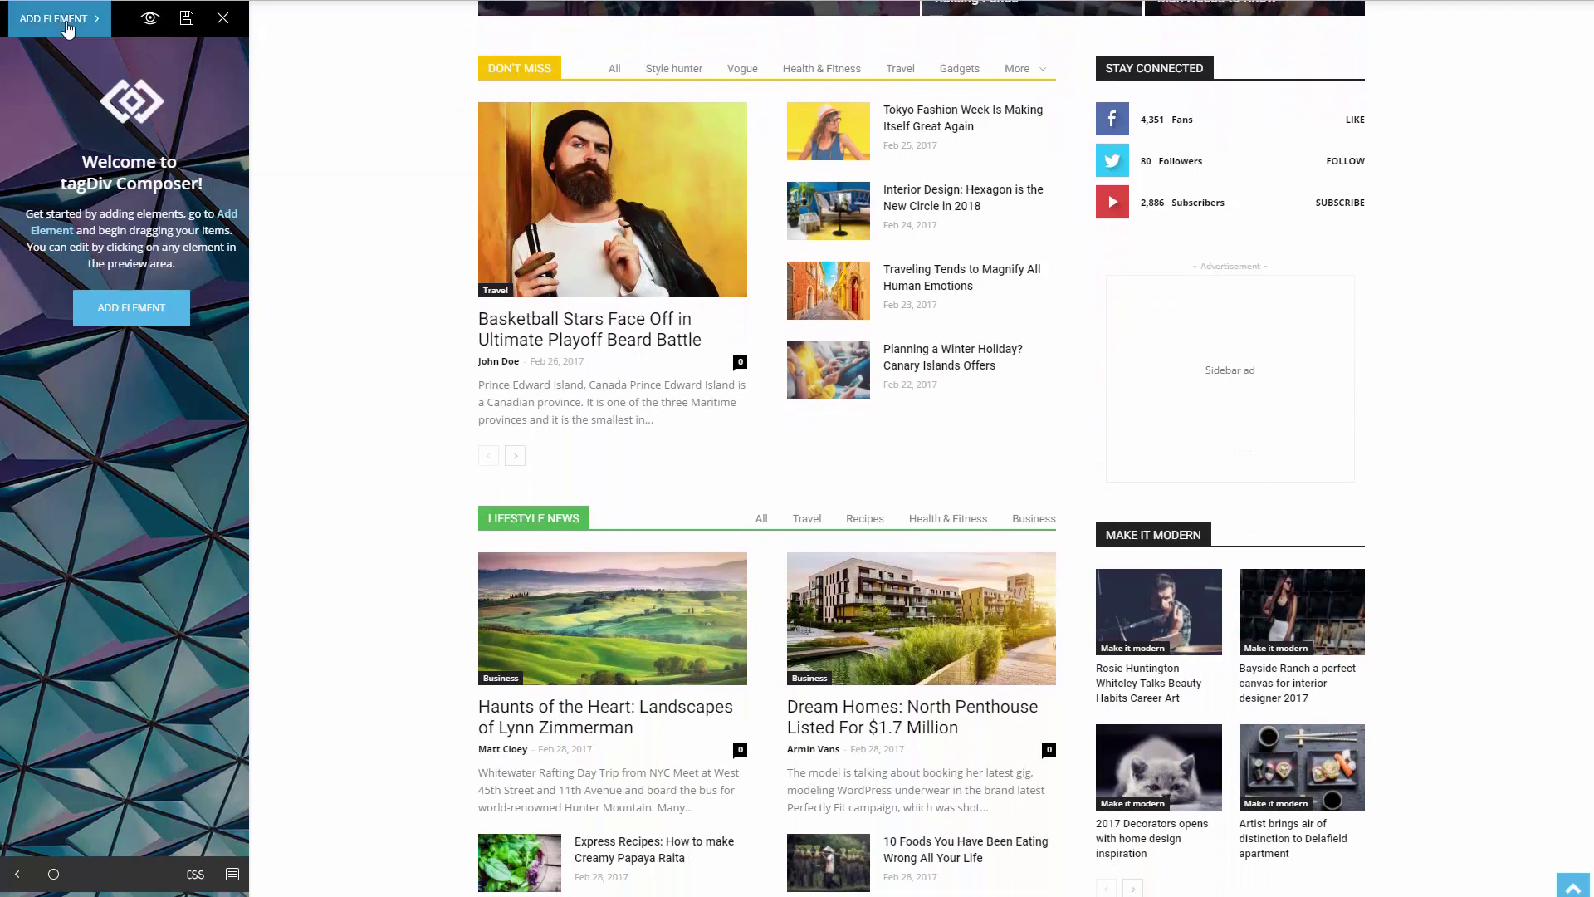
{"action": "left_click", "coordinate": [58, 18]}
{"action": "scroll", "coordinate": [120, 308], "scroll_direction": "down", "scroll_amount": 20}
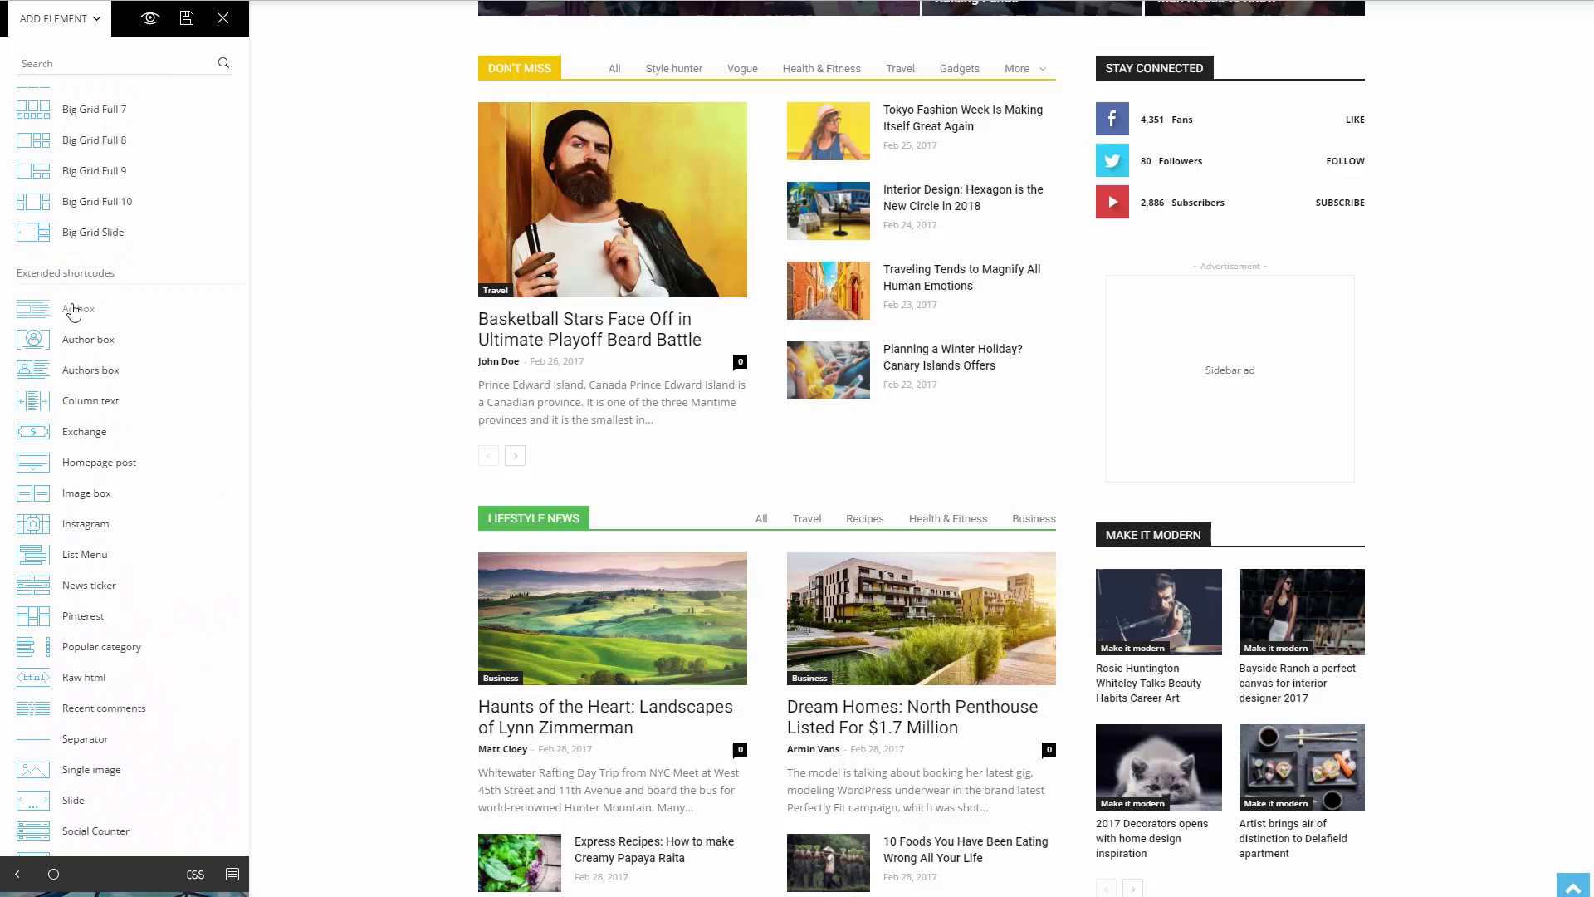
{"action": "left_click_drag", "start_coordinate": [73, 310], "coordinate": [666, 533]}
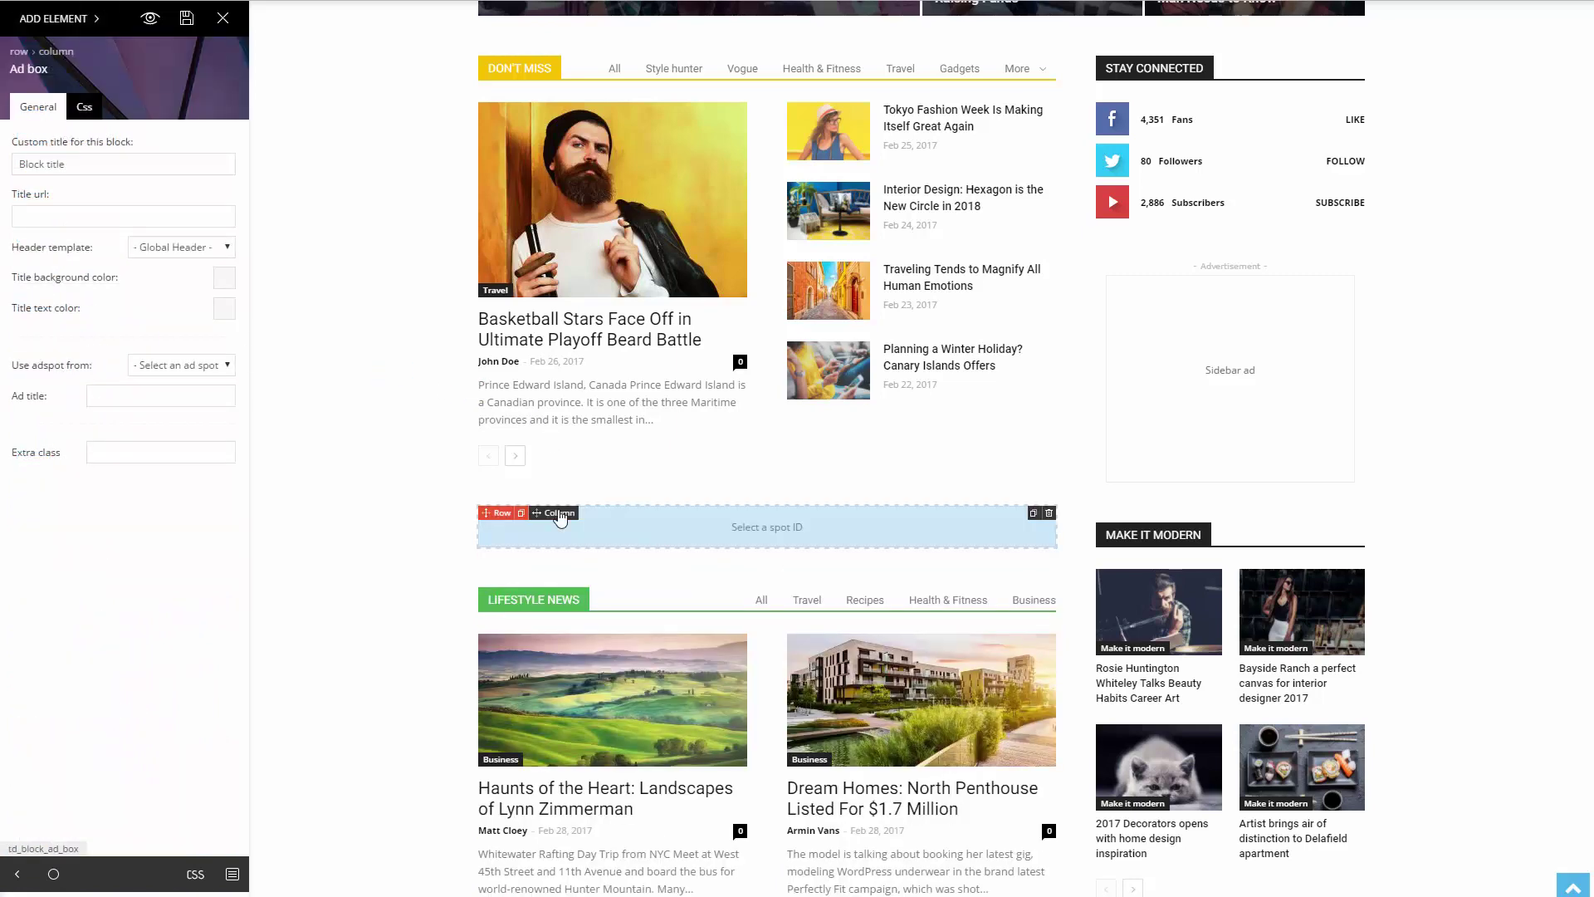
Set the Ad box to use the custom_ad_1 ad spot and save the page
{"action": "left_click", "coordinate": [179, 364]}
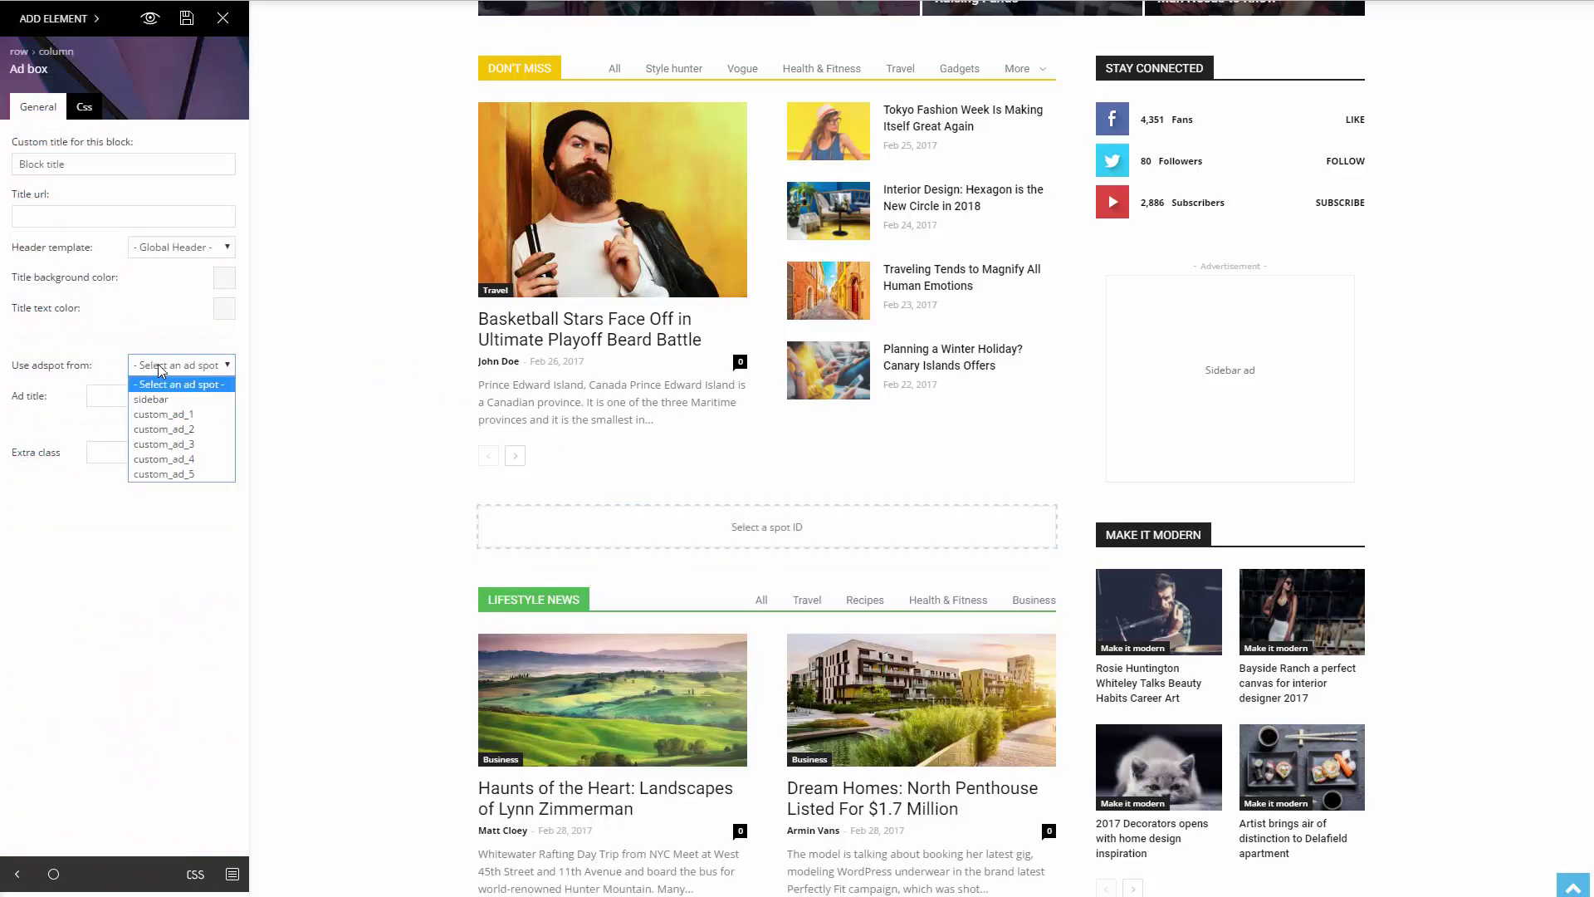
{"action": "left_click", "coordinate": [156, 415]}
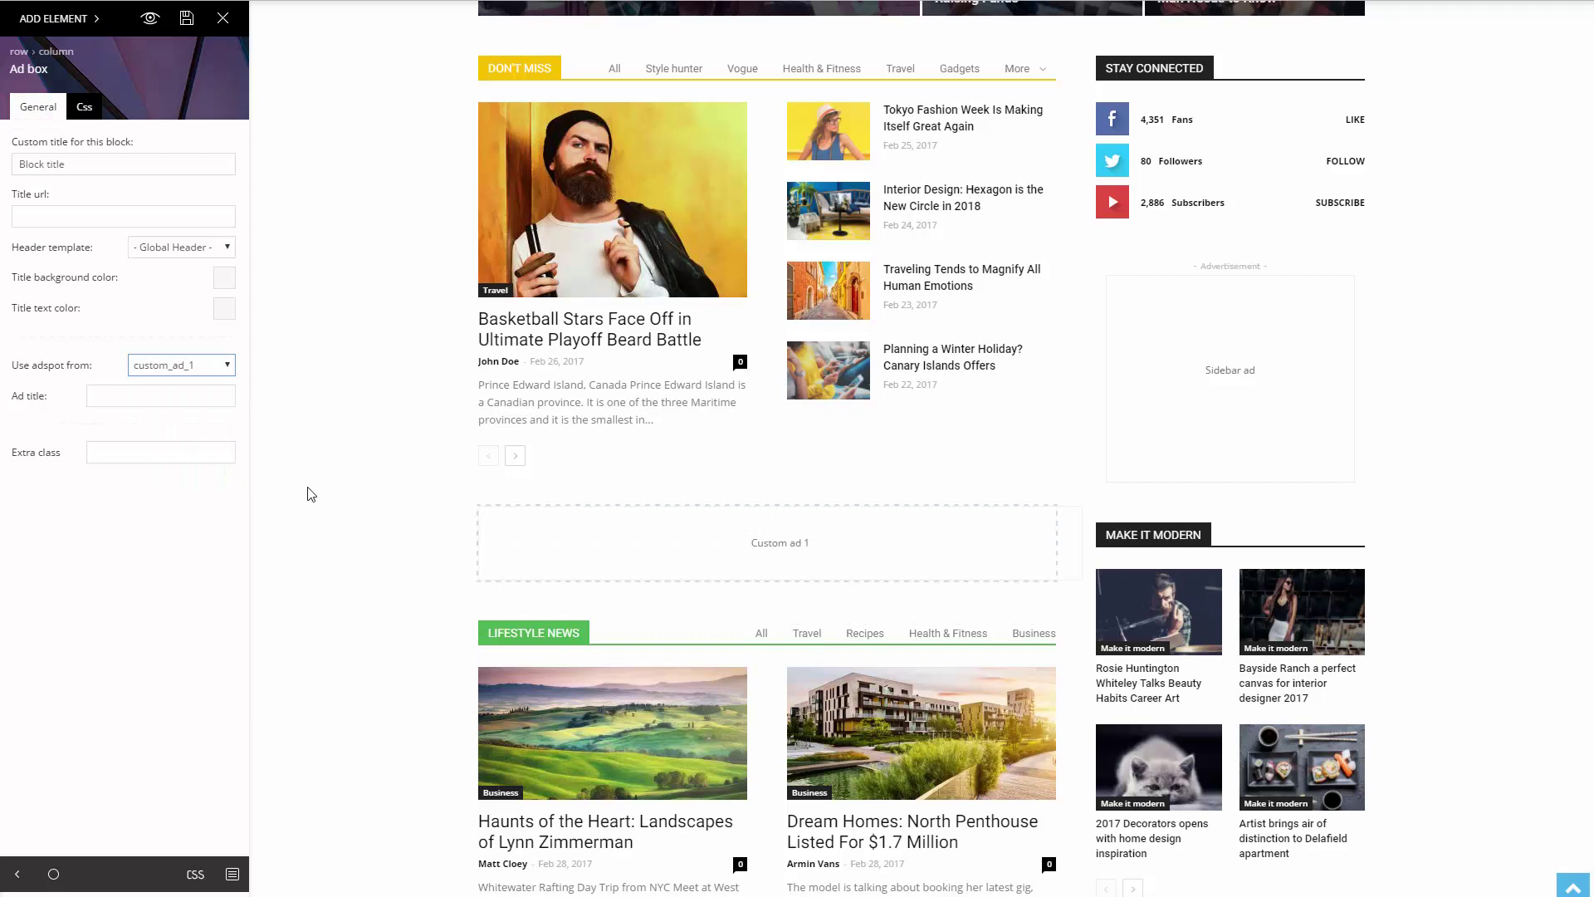
{"action": "left_click", "coordinate": [187, 20]}
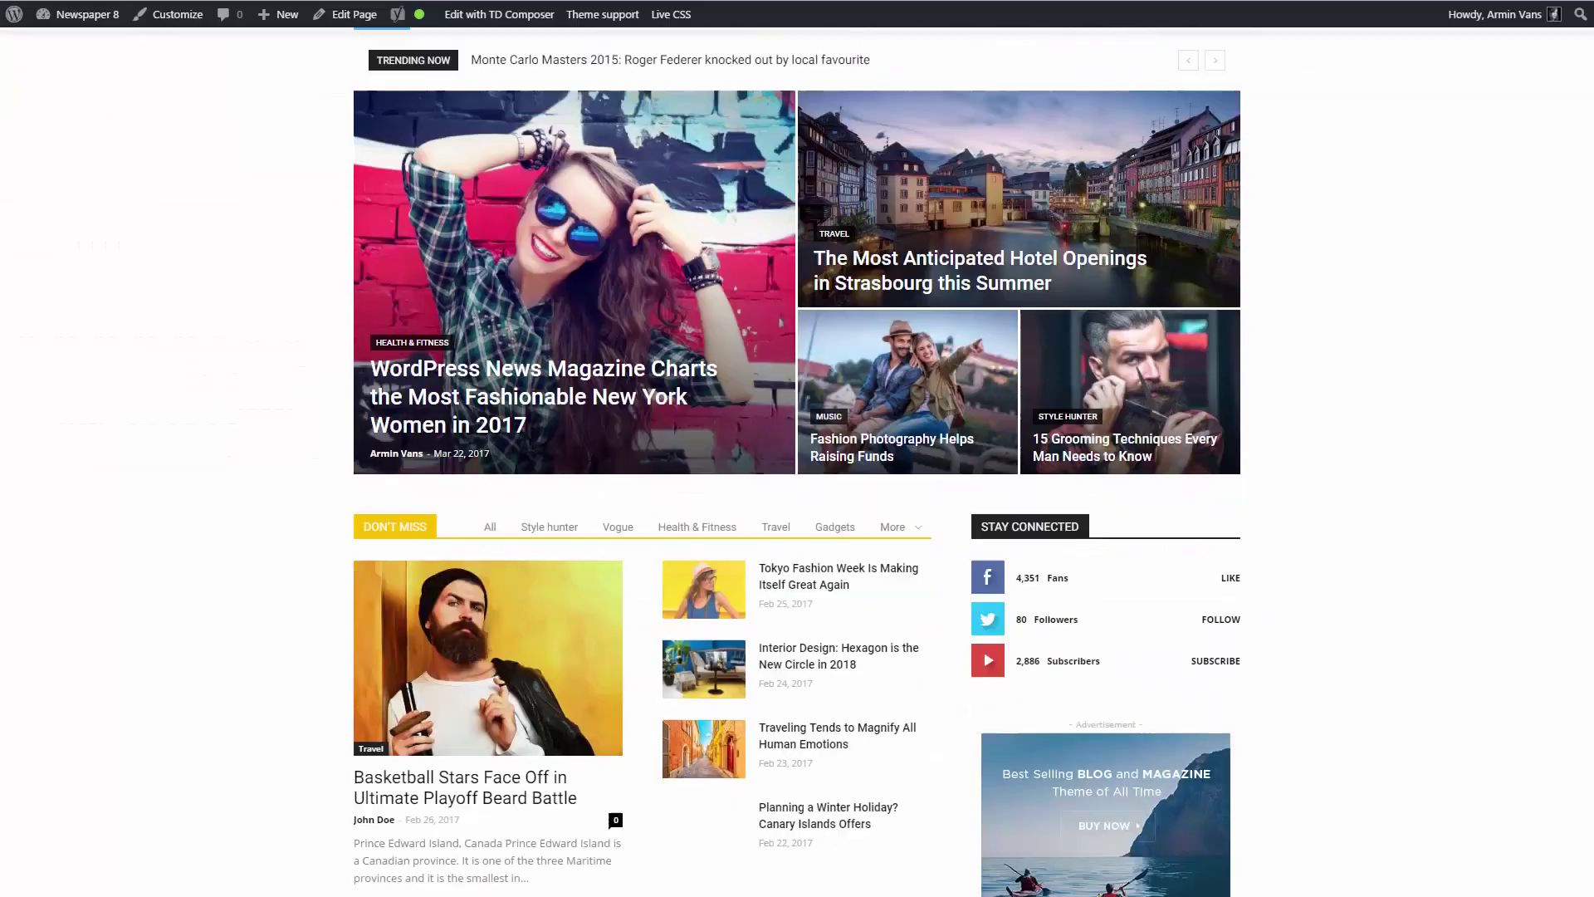
{"action": "scroll", "coordinate": [797, 465], "scroll_direction": "down", "scroll_amount": 5}
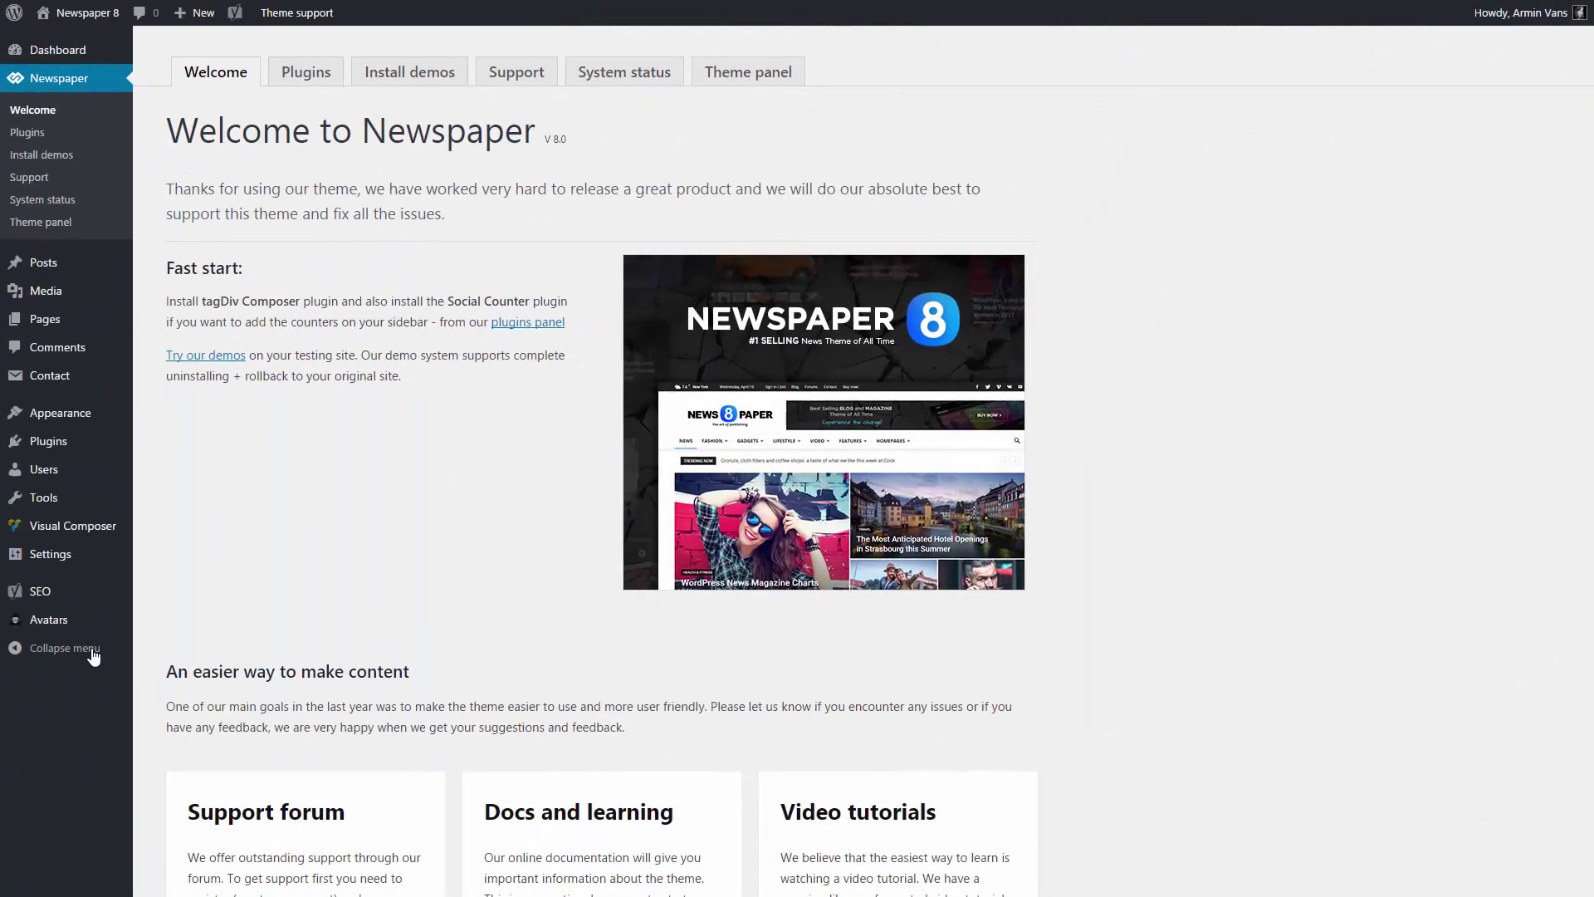
Upload the five ad image files to the Media Library
{"action": "left_click", "coordinate": [40, 295]}
{"action": "left_click", "coordinate": [312, 58]}
{"action": "left_click", "coordinate": [814, 220]}
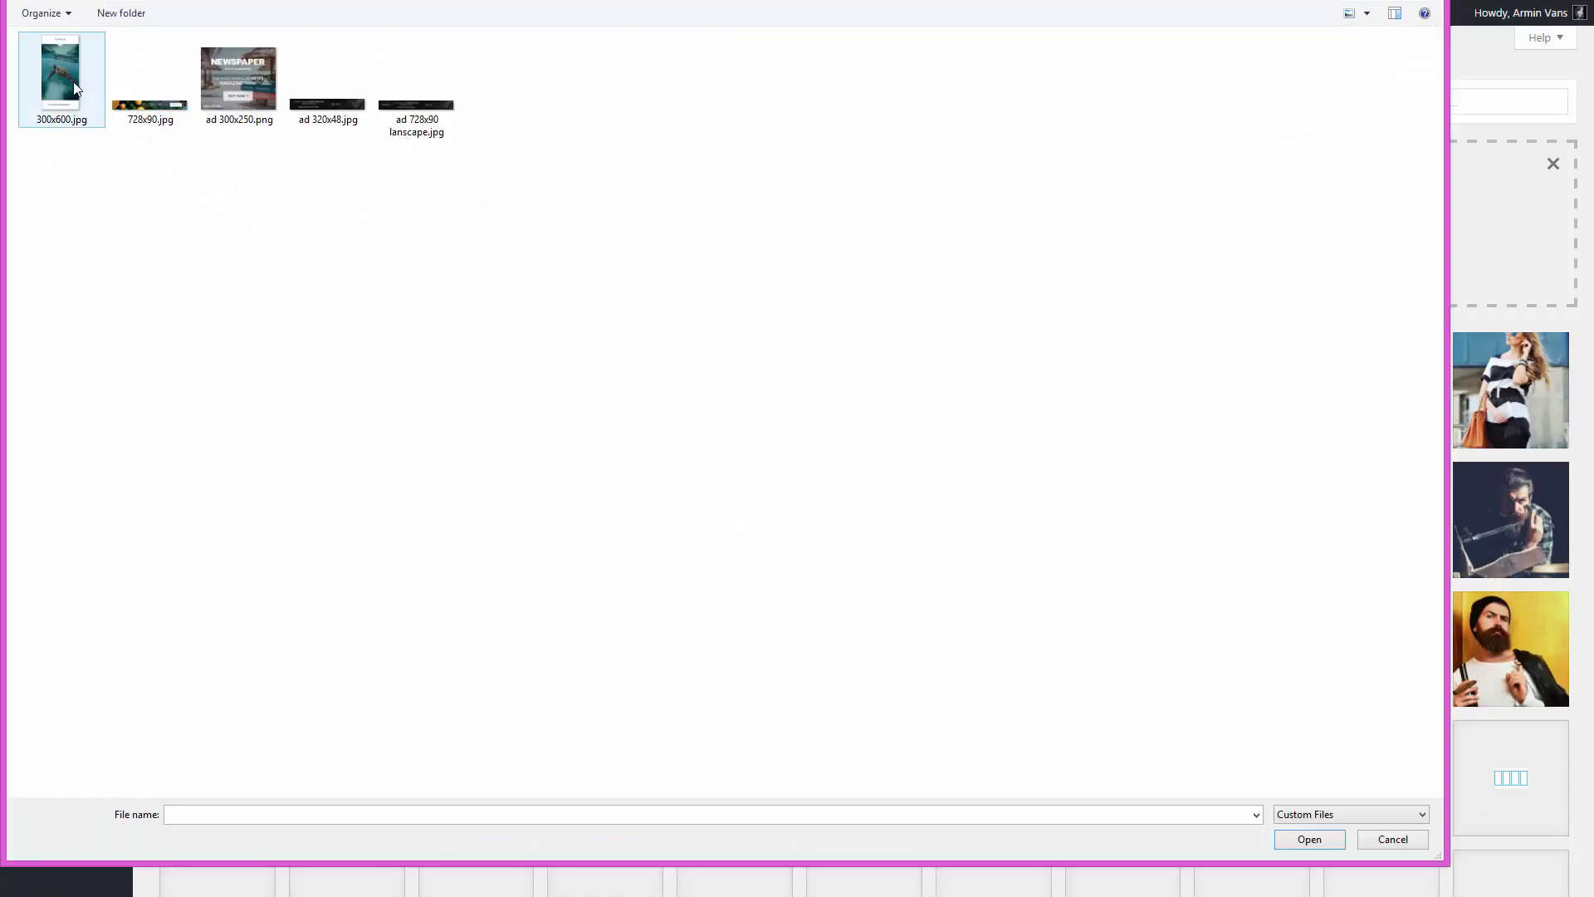
{"action": "left_click_drag", "start_coordinate": [577, 33], "coordinate": [18, 200]}
{"action": "left_click", "coordinate": [1310, 839]}
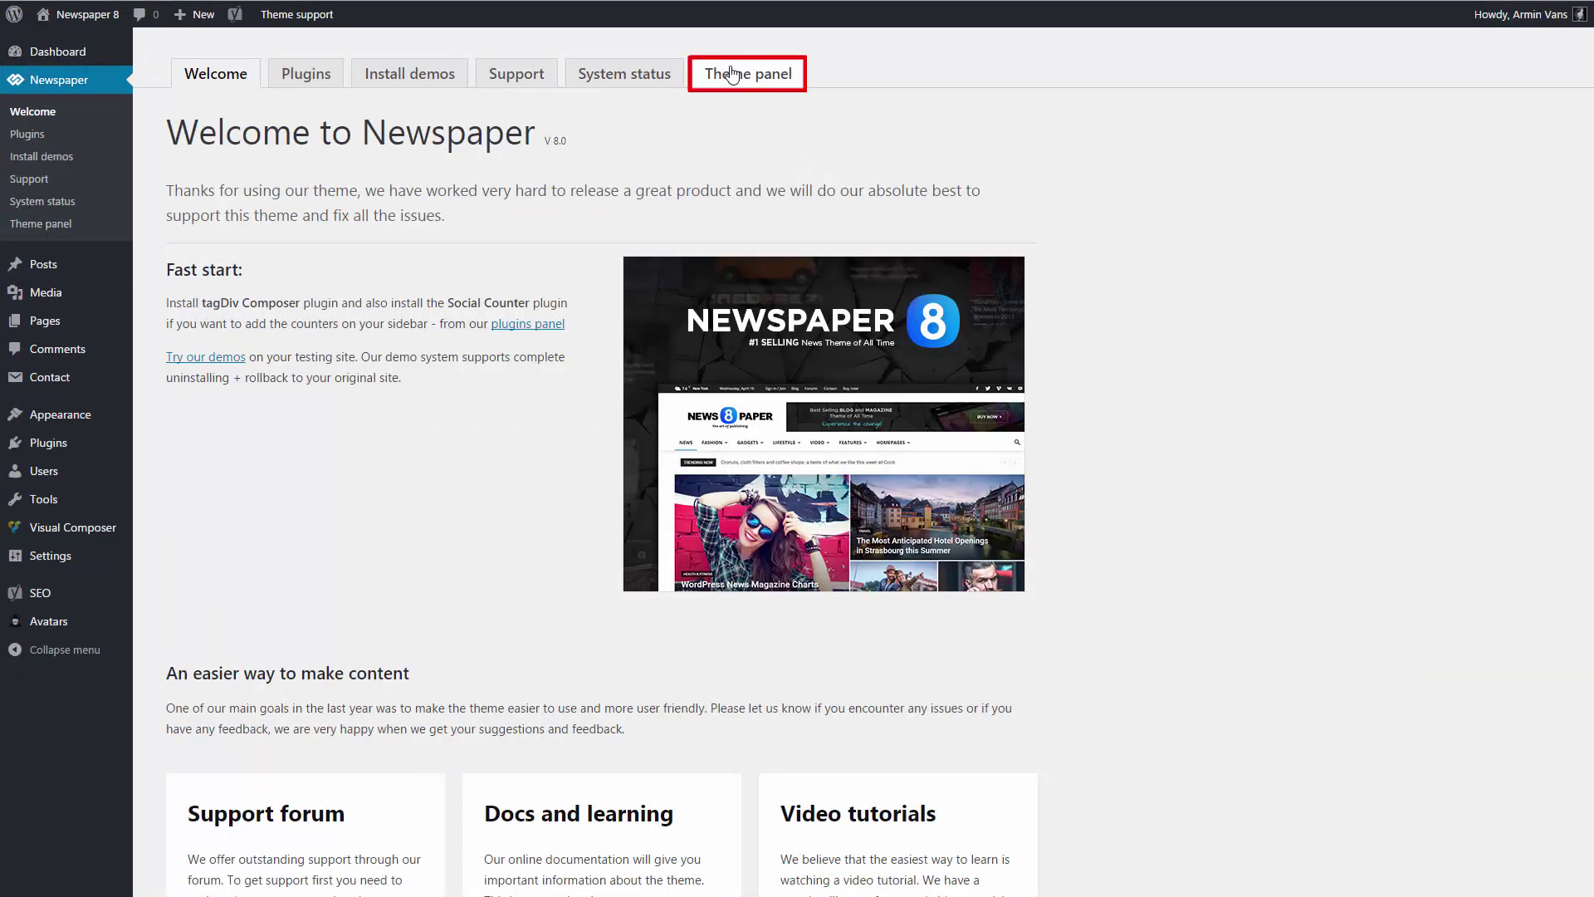
Expand the Header ad settings under ADS and open its guide for non-AdSense ads
{"action": "left_click", "coordinate": [732, 75]}
{"action": "left_click", "coordinate": [224, 241]}
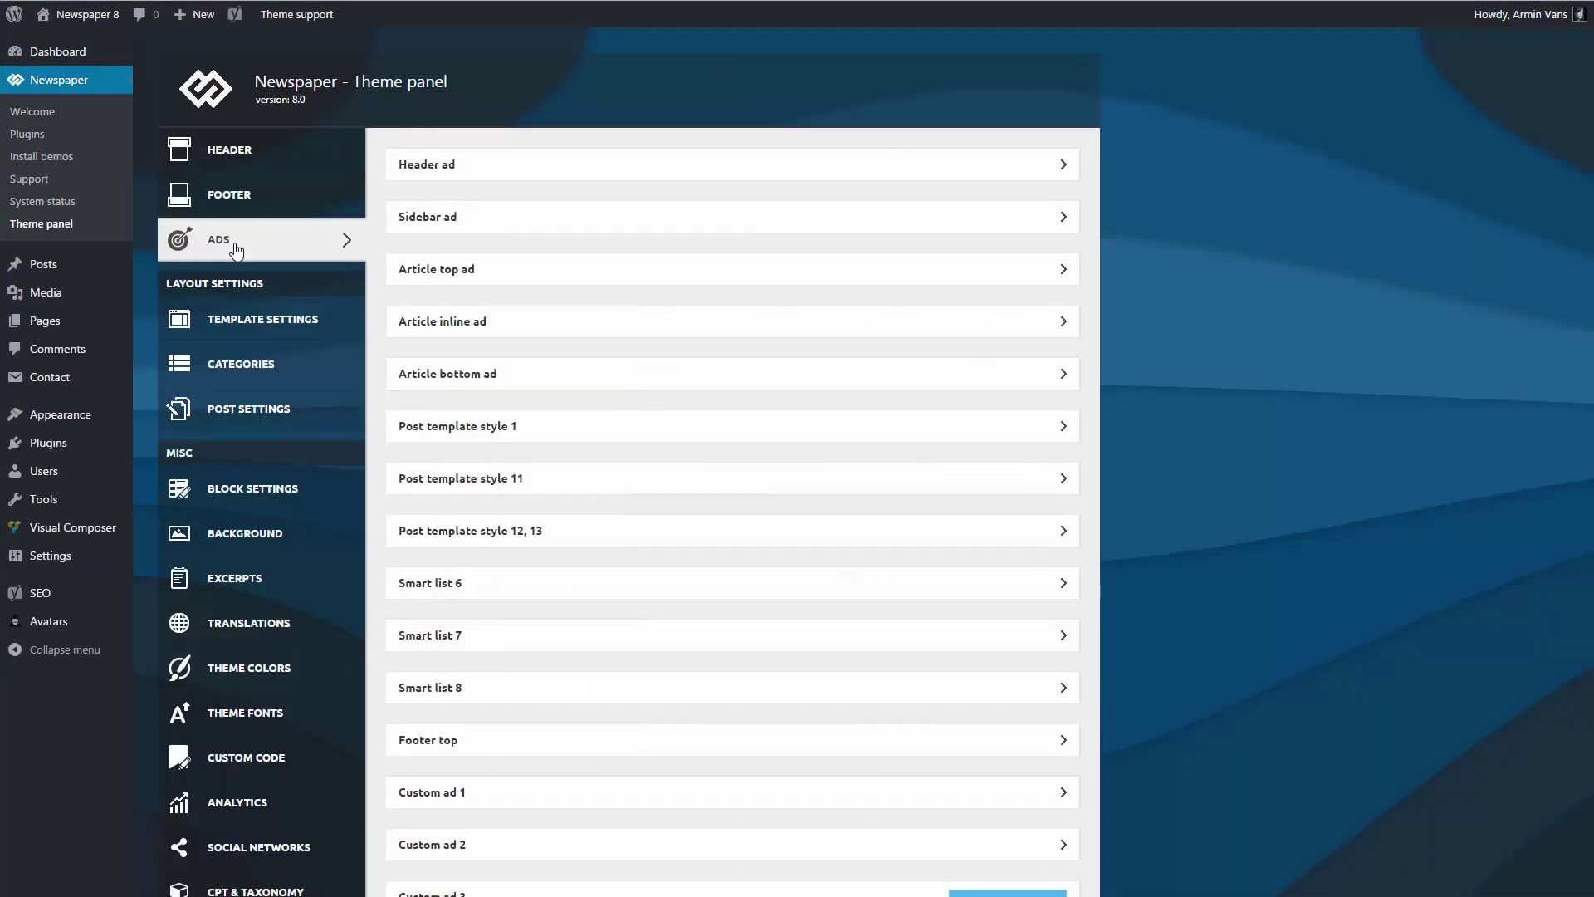
{"action": "left_click", "coordinate": [1064, 164]}
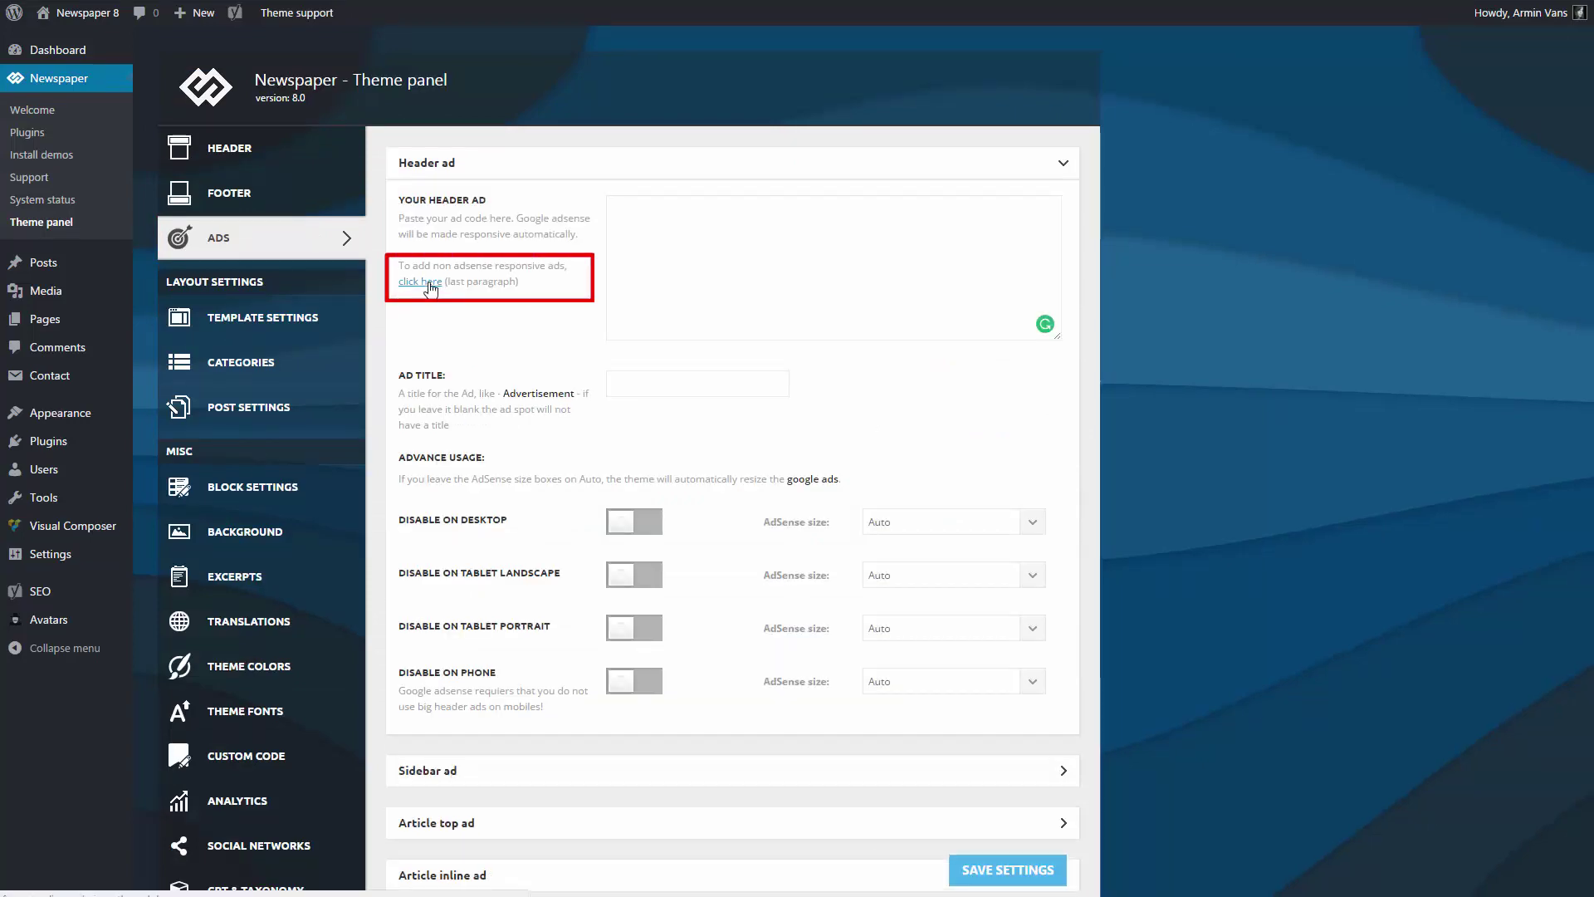
{"action": "left_click", "coordinate": [421, 282]}
Copy the four per-device sample image ad code blocks from the guide into the Header ad box
{"action": "scroll", "coordinate": [955, 498], "scroll_direction": "down", "scroll_amount": 8}
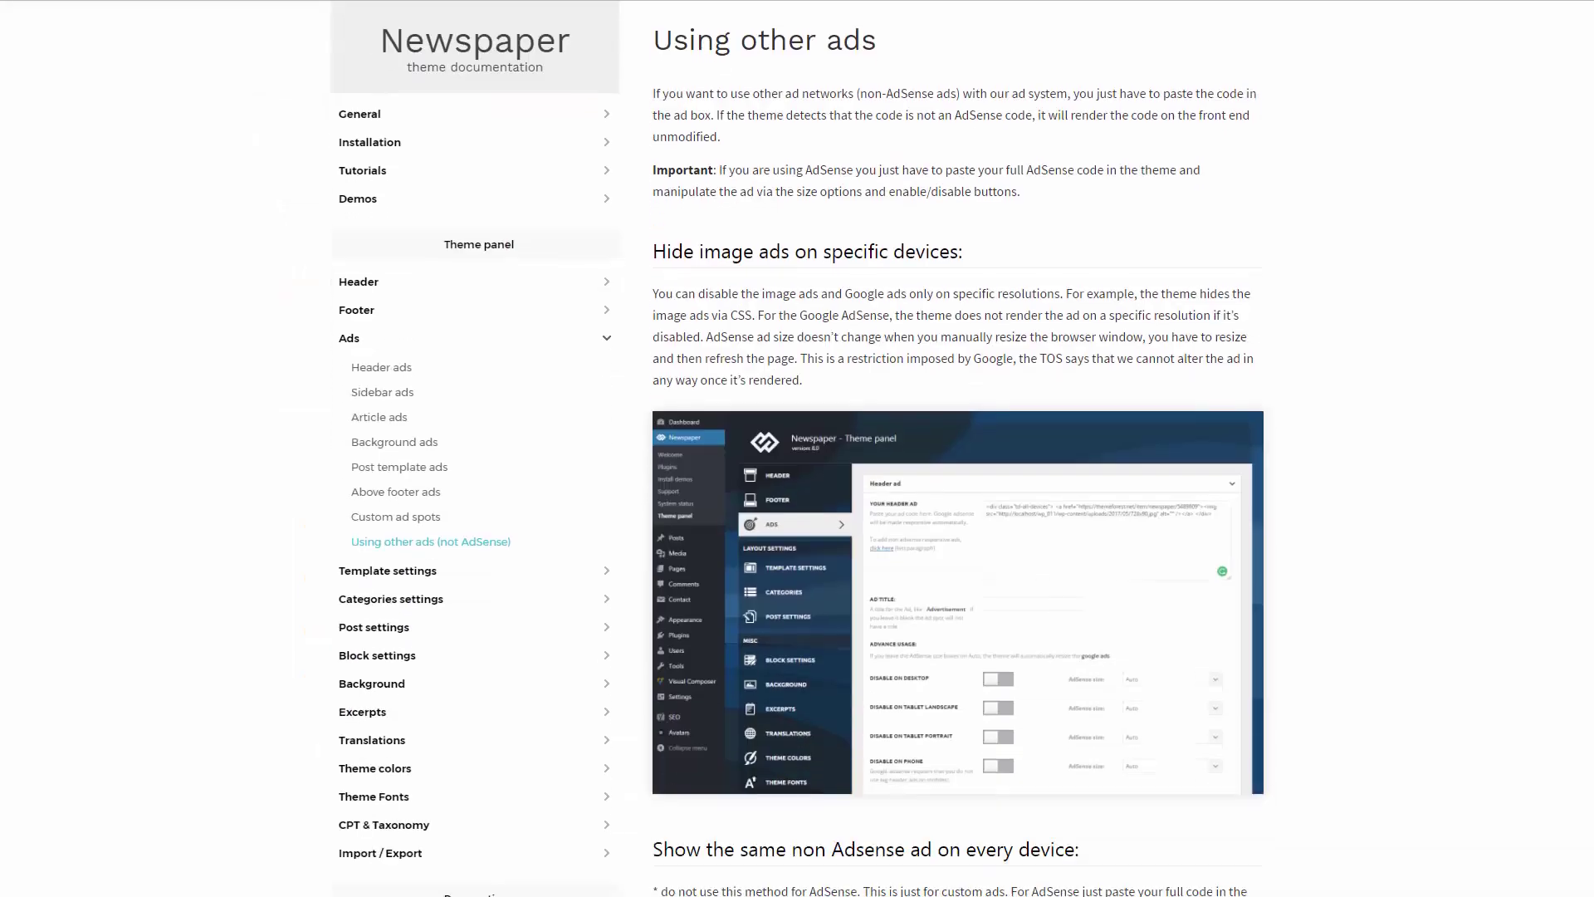
{"action": "scroll", "coordinate": [955, 449], "scroll_direction": "down", "scroll_amount": 4}
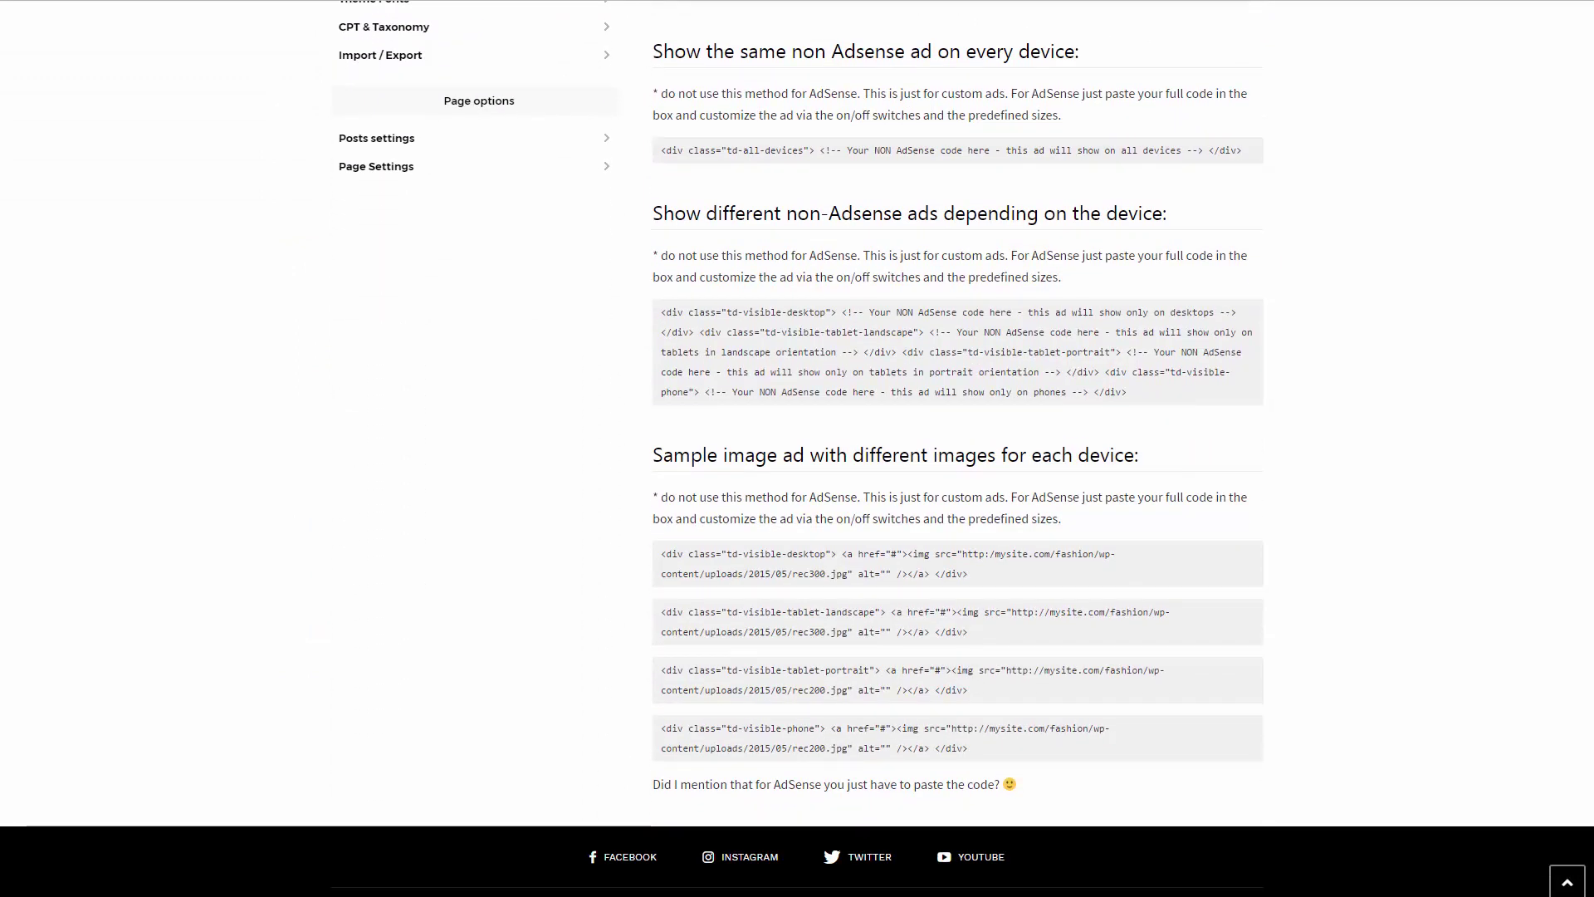
{"action": "scroll", "coordinate": [955, 448], "scroll_direction": "down", "scroll_amount": 3}
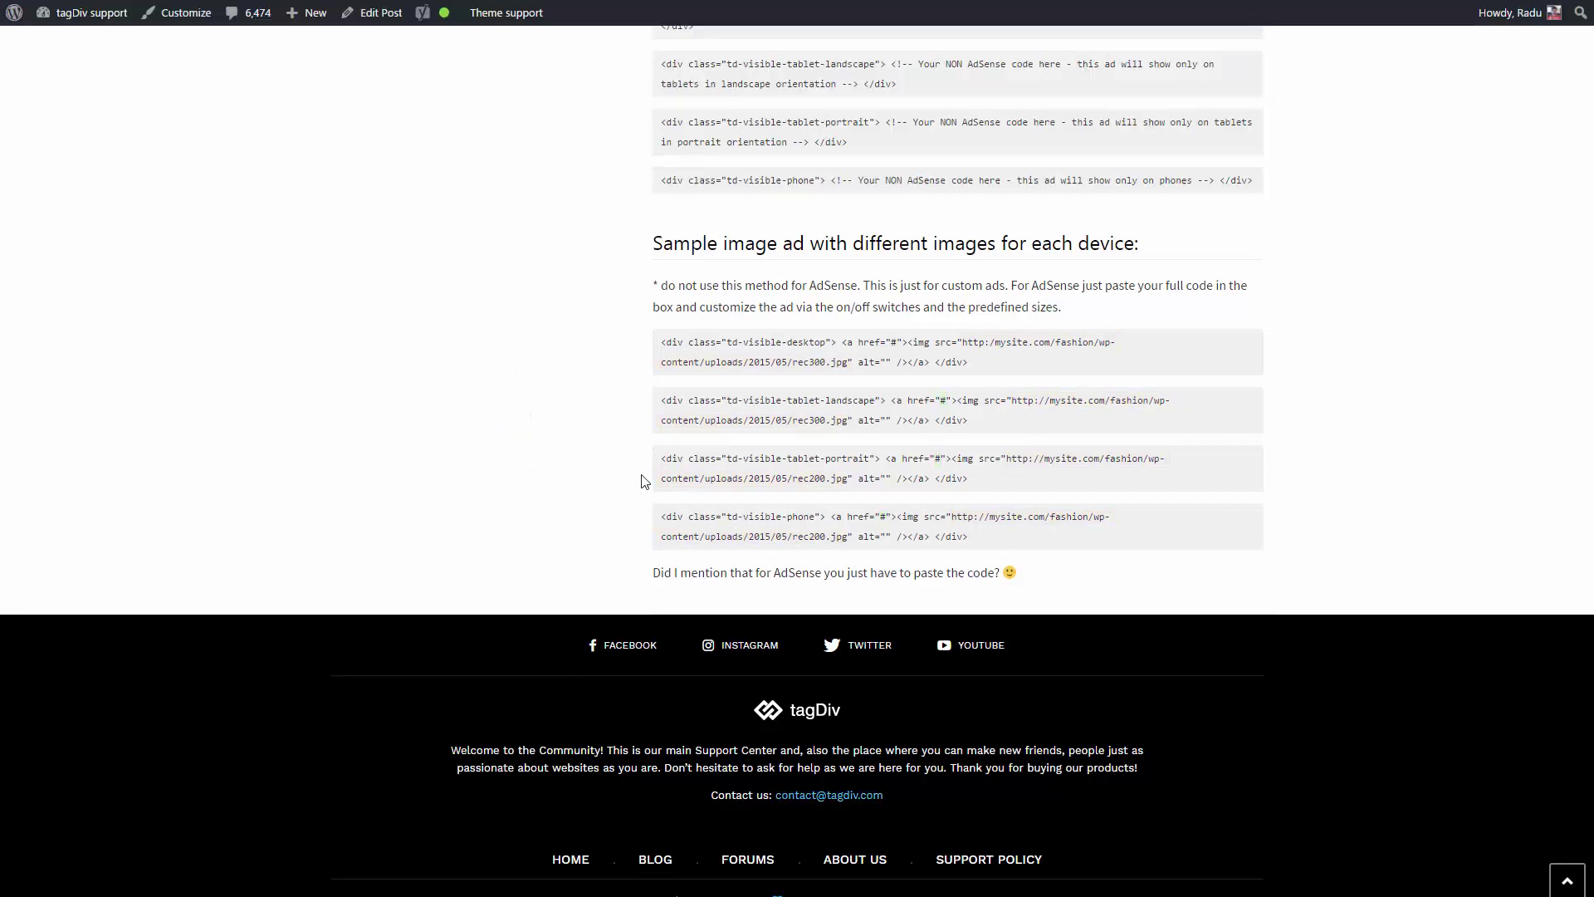
{"action": "left_click_drag", "start_coordinate": [661, 343], "coordinate": [1018, 544]}
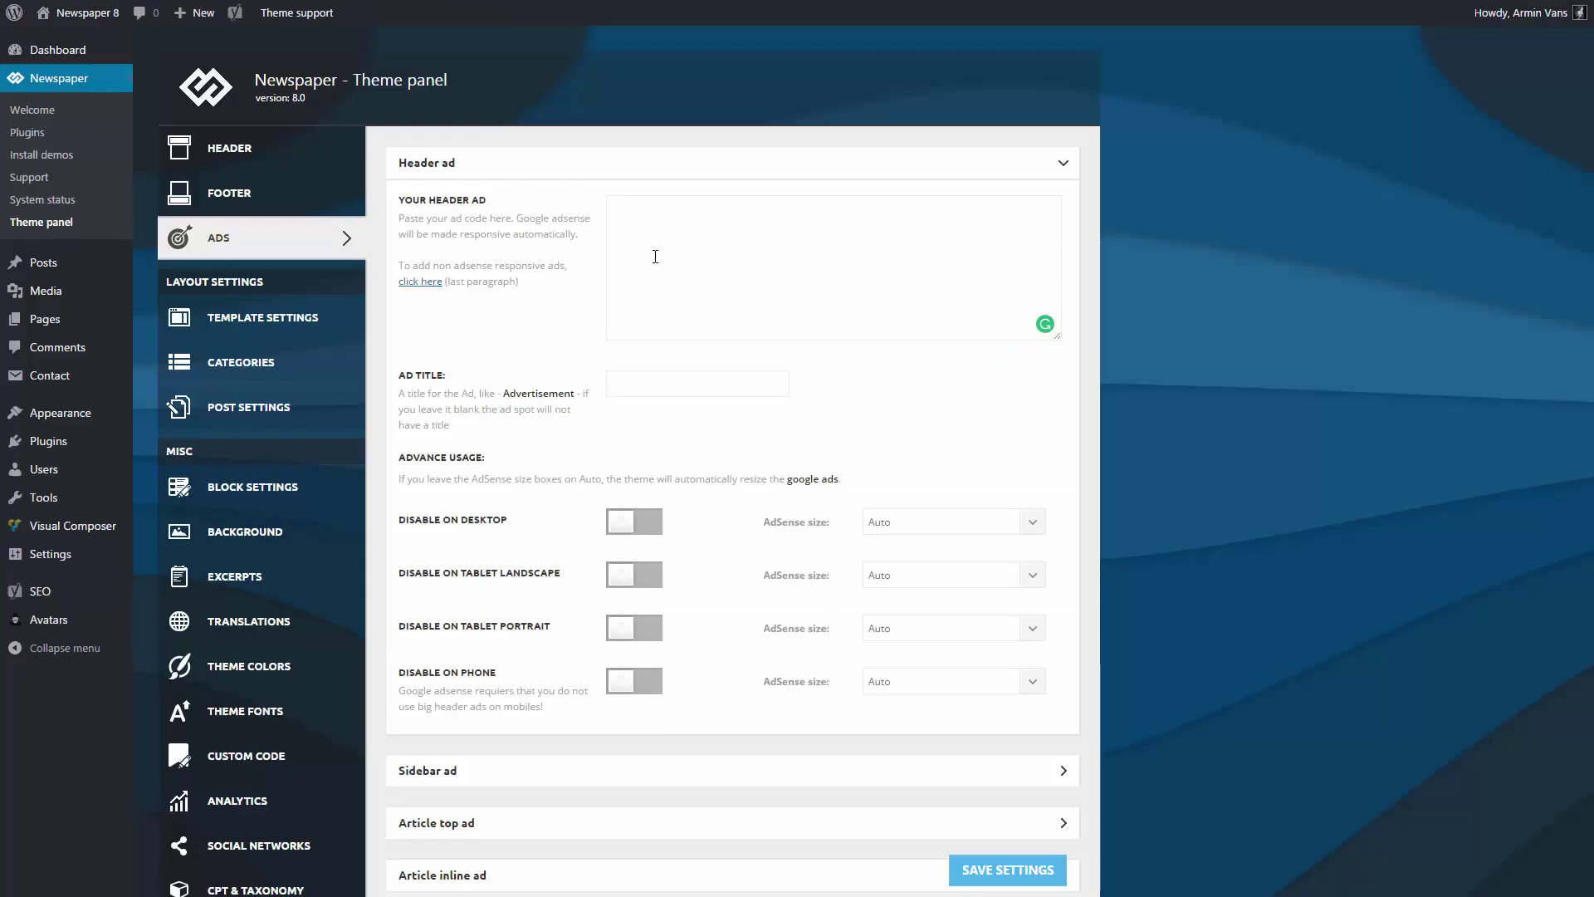
{"action": "type", "text": "<div class=\"td-visible-desktop\"> <a href=\"#\"><img src=\"http:/mysite.com/fashion/wp-content/uploads/2015/05/rec300.jpg\" alt=\"\" /></a> </div> <div class=\"td-visible-tablet-landscape\"> <a href=\"#\"><img src=\"http://mysite.com/fashion/wp-content/uploads/2015/05/rec300.jpg\" alt=\"\" /></a> </div> <div class=\"td-visible-tablet-portrait\"> <a href=\"#\"><img src=\"http://mysite.com/fashion/wp-content/uploads/2015/05/rec200.jpg\" alt=\"\" /></a> </div> <div class=\"td-visible-phone\"> <a href=\"#\"><img src=\"http://mysite.com/fashion/wp-content/uploads/2015/05/rec200.jpg\" alt=\"\" /></a> </div>"}
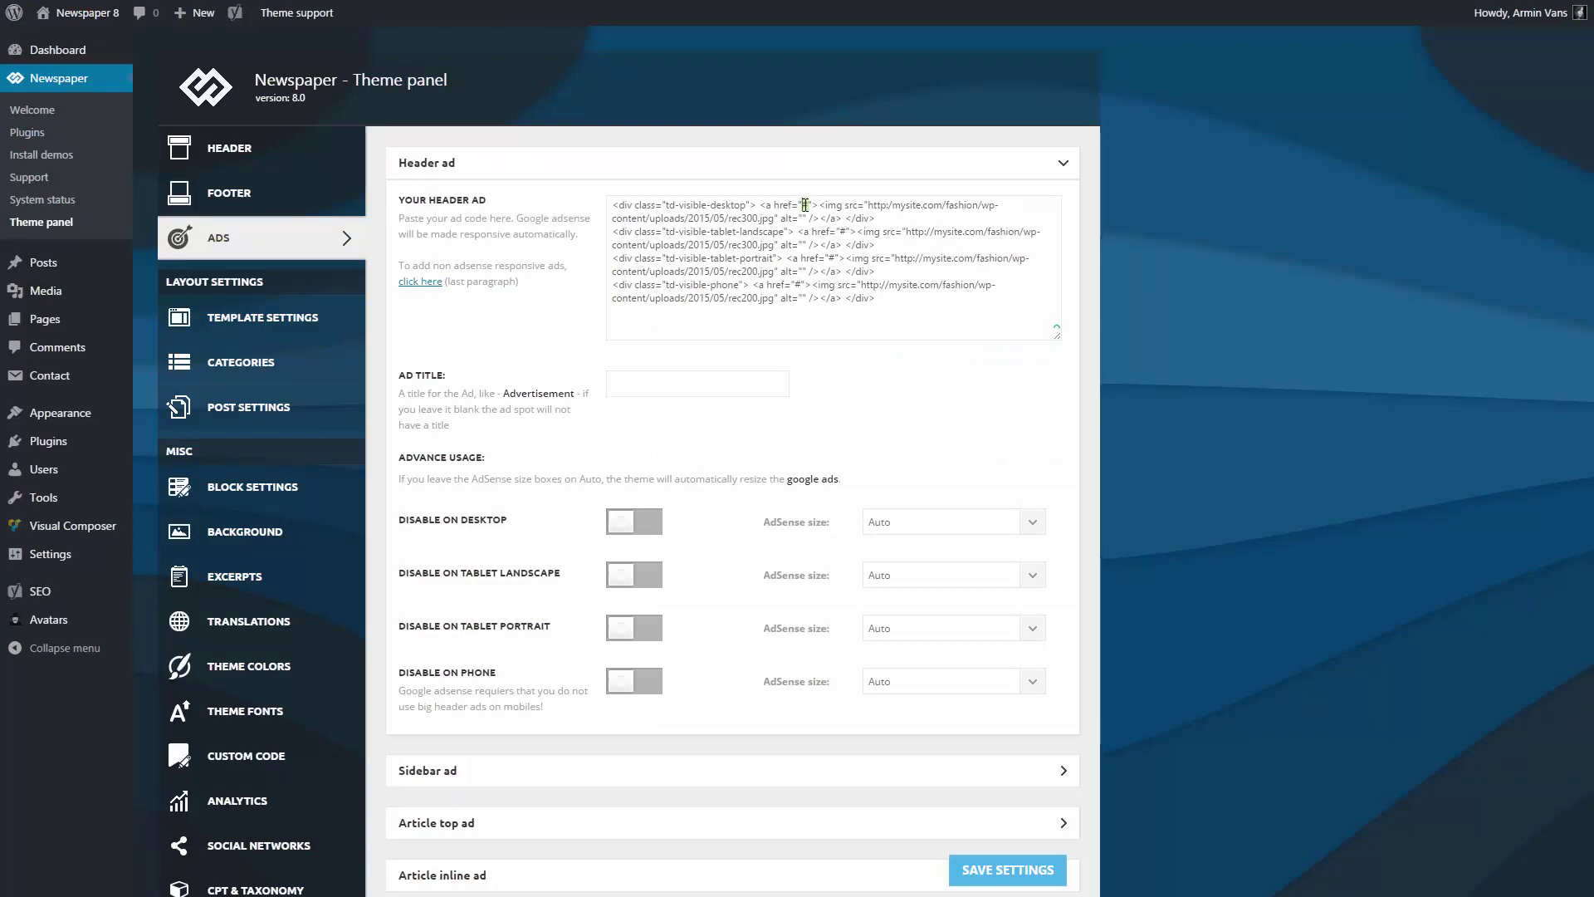
Point the Header ad code at the uploaded 728x90-1.jpg URL, save, and narrow the window to preview
{"action": "left_click_drag", "start_coordinate": [805, 205], "coordinate": [795, 218]}
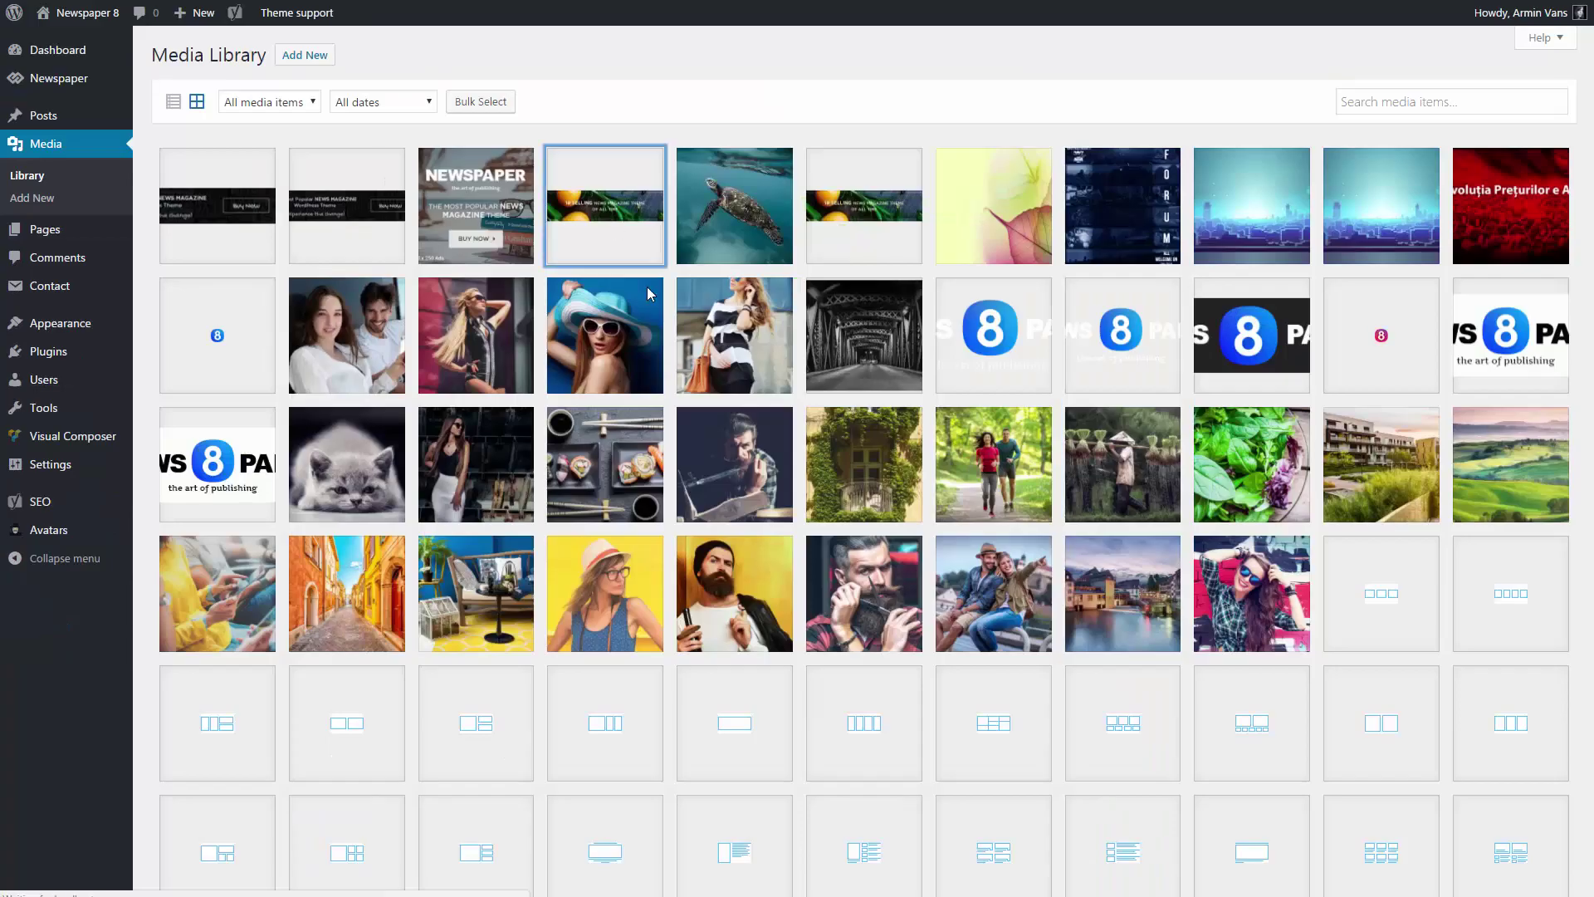
{"action": "left_click", "coordinate": [605, 205]}
{"action": "left_click", "coordinate": [1275, 191]}
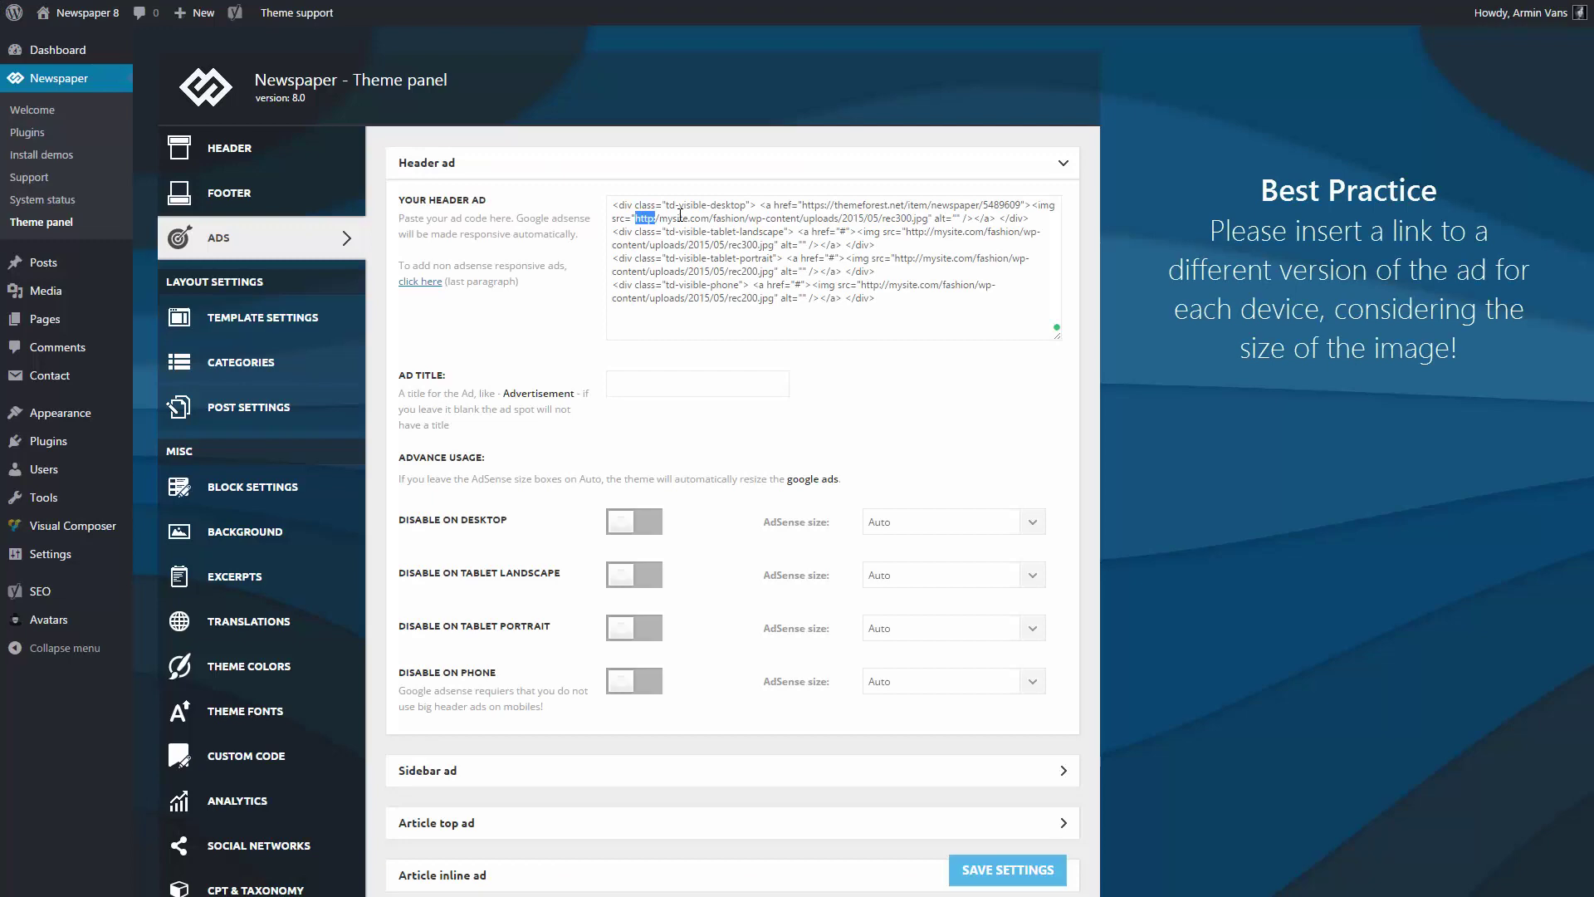
{"action": "left_click", "coordinate": [1038, 865]}
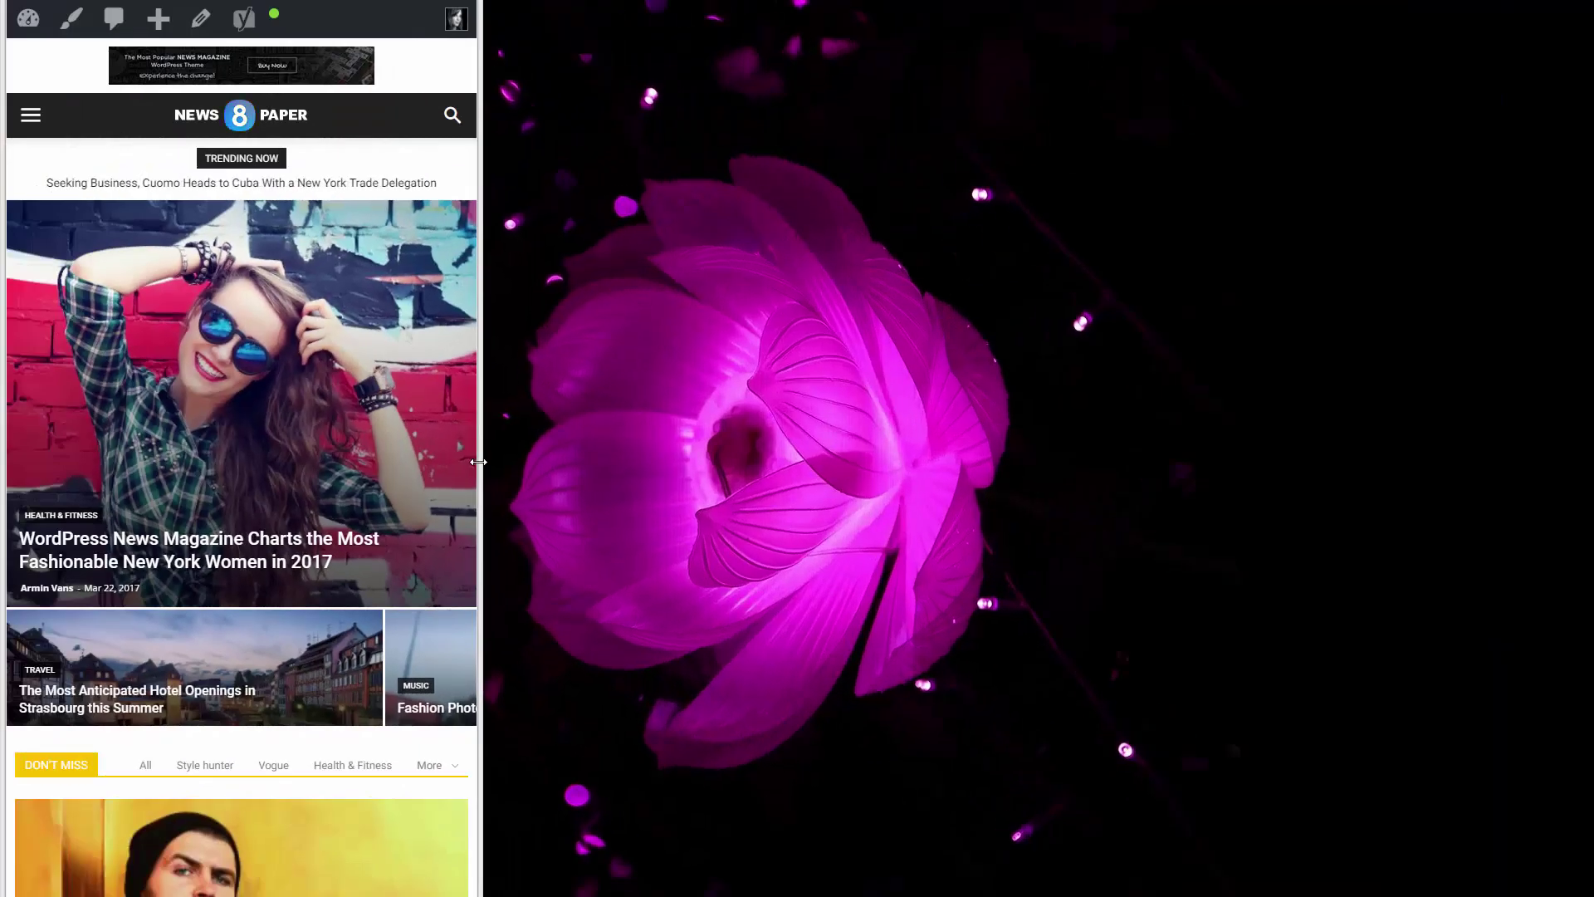
{"action": "left_click_drag", "start_coordinate": [481, 448], "coordinate": [1486, 465]}
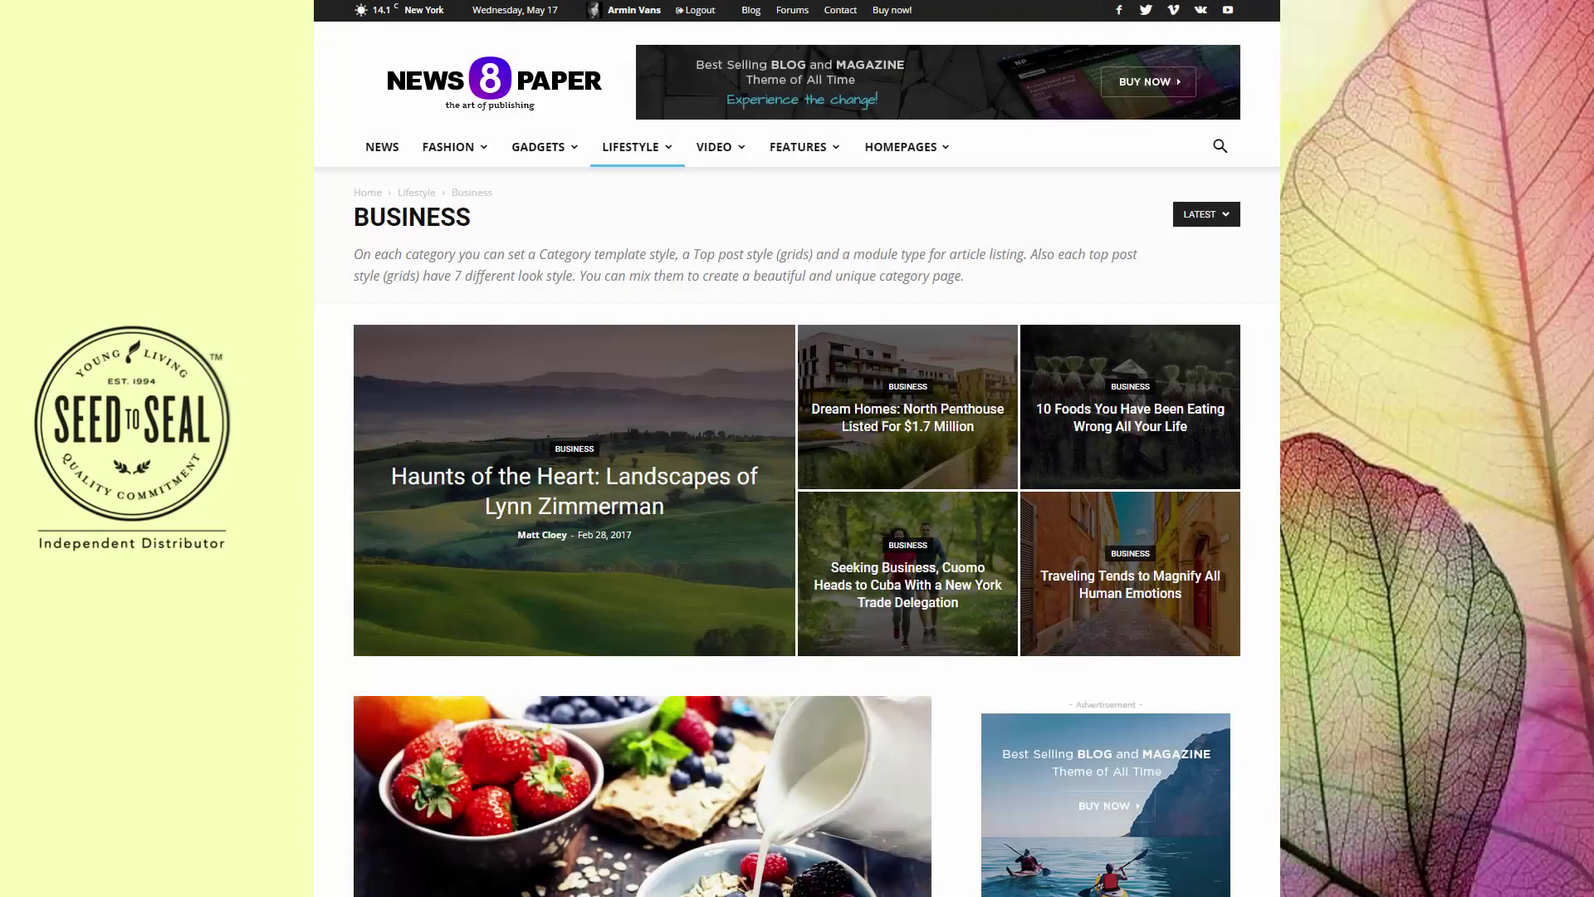